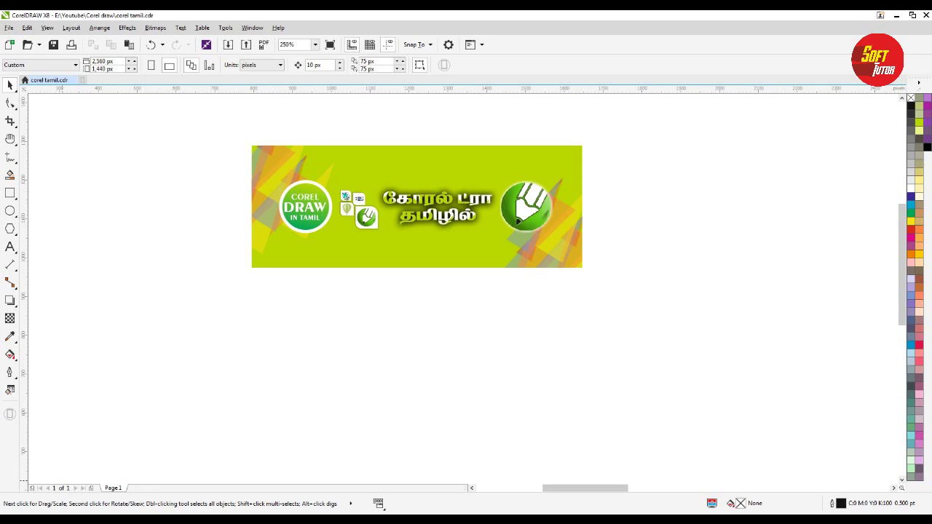
- Switch to the Facebook page in Chrome and examine how the cover banner looks on the page and in its post
{"action": "left_click", "coordinate": [86, 475]}
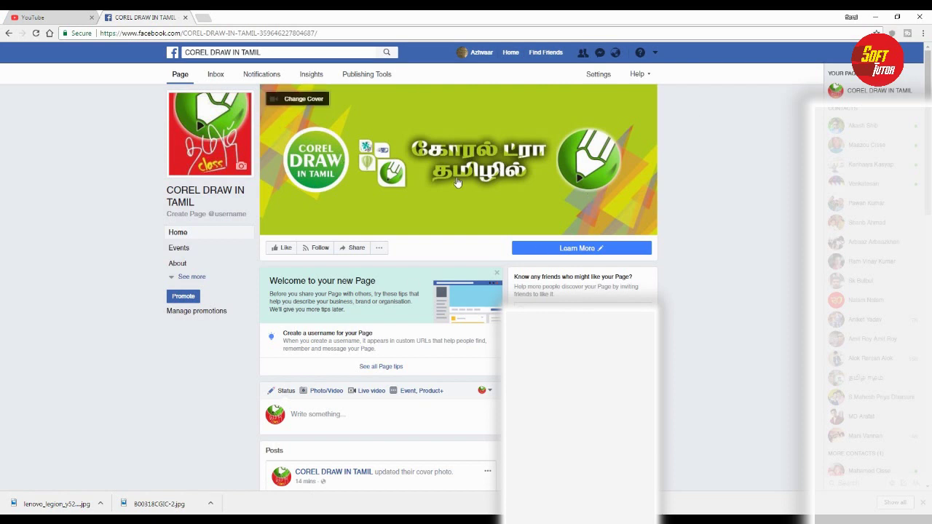
{"action": "scroll", "coordinate": [493, 175], "scroll_direction": "down", "scroll_amount": 2}
{"action": "scroll", "coordinate": [484, 170], "scroll_direction": "up", "scroll_amount": 2}
{"action": "scroll", "coordinate": [484, 170], "scroll_direction": "down", "scroll_amount": 2}
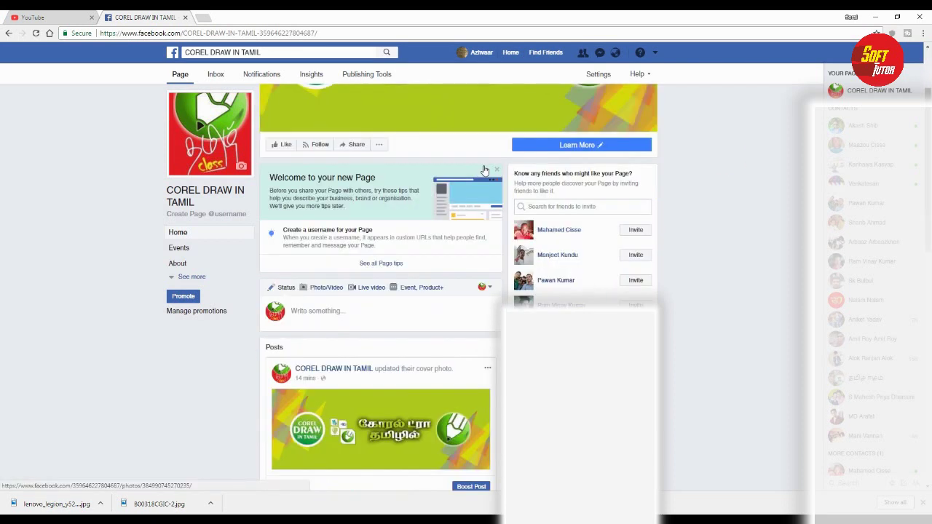
{"action": "scroll", "coordinate": [484, 169], "scroll_direction": "down", "scroll_amount": 2}
{"action": "scroll", "coordinate": [395, 270], "scroll_direction": "up", "scroll_amount": 3}
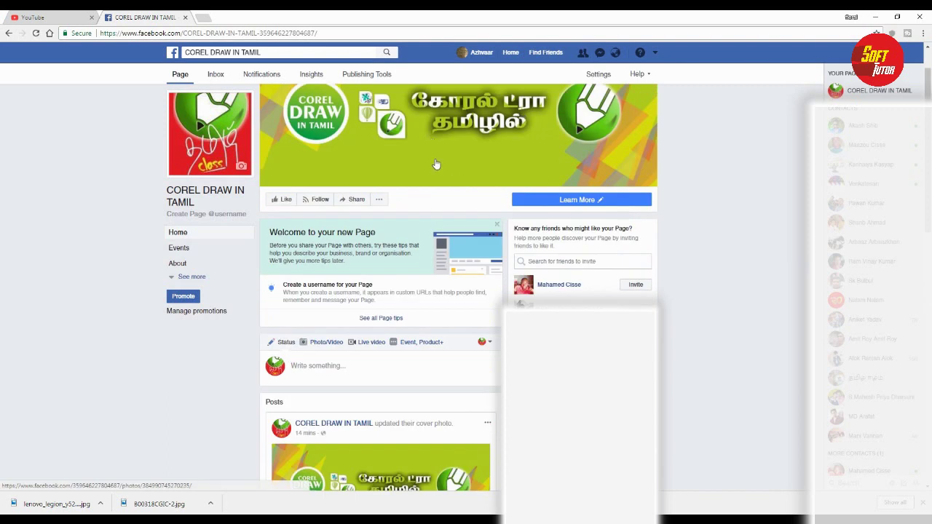
{"action": "scroll", "coordinate": [457, 146], "scroll_direction": "up", "scroll_amount": 1}
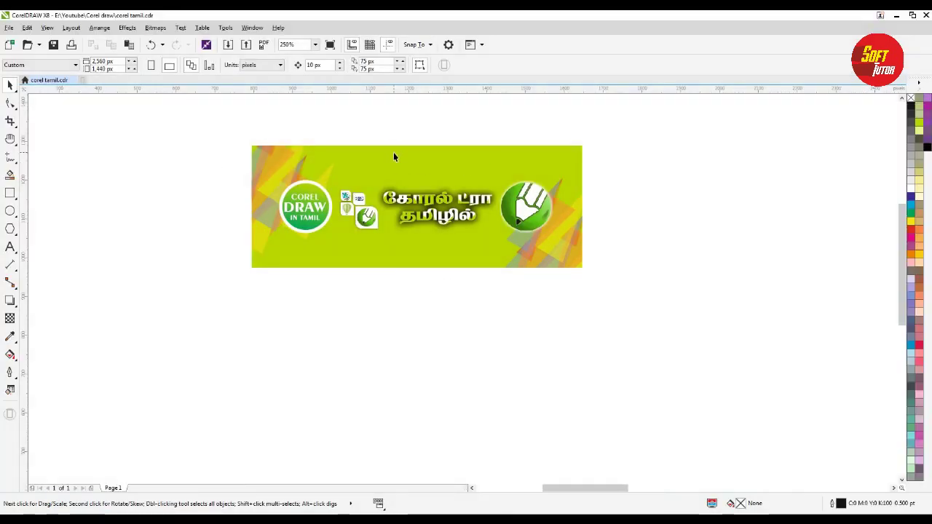
{"action": "left_click", "coordinate": [393, 156]}
{"action": "left_click", "coordinate": [222, 153]}
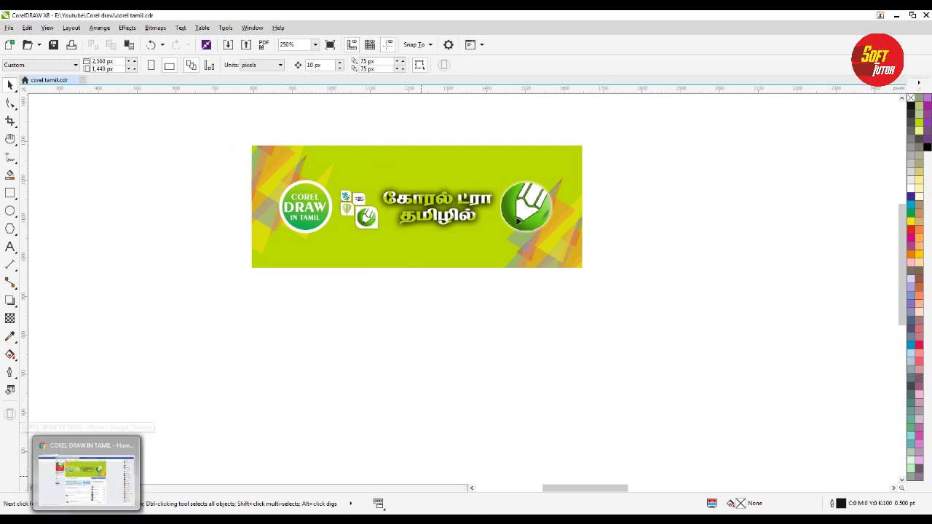
- Switch to the Google page in Chrome and search for "facebook banner size"
{"action": "mouse_move", "coordinate": [177, 512]}
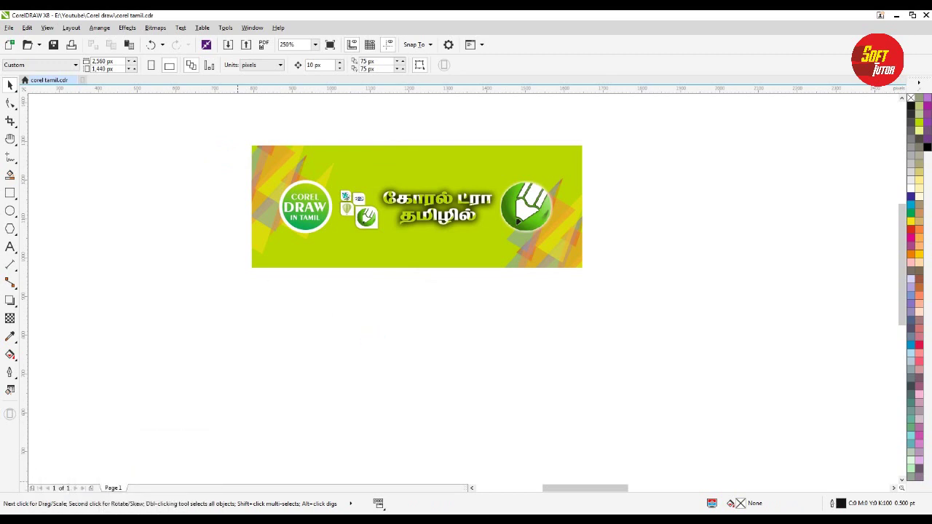
{"action": "left_click", "coordinate": [158, 474]}
{"action": "left_click", "coordinate": [384, 208]}
{"action": "type", "text": "facebook ban"}
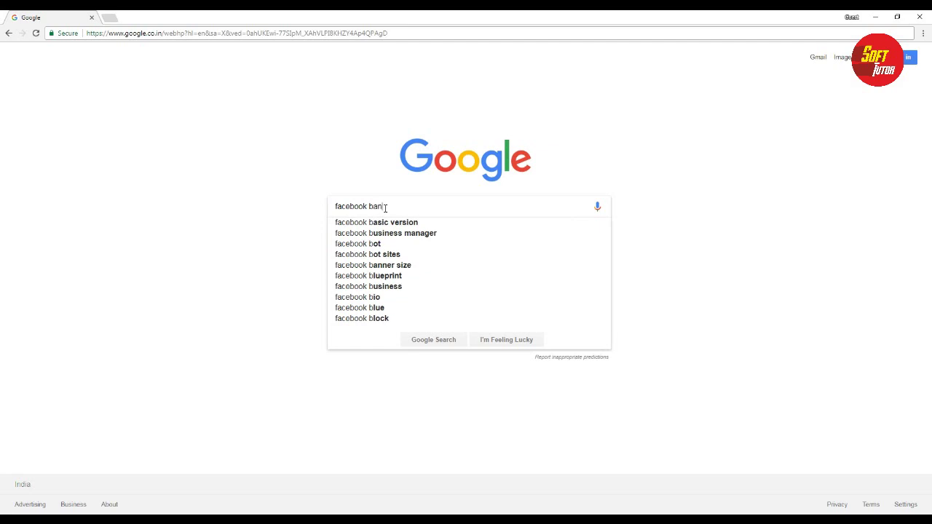
{"action": "type", "text": "ner"}
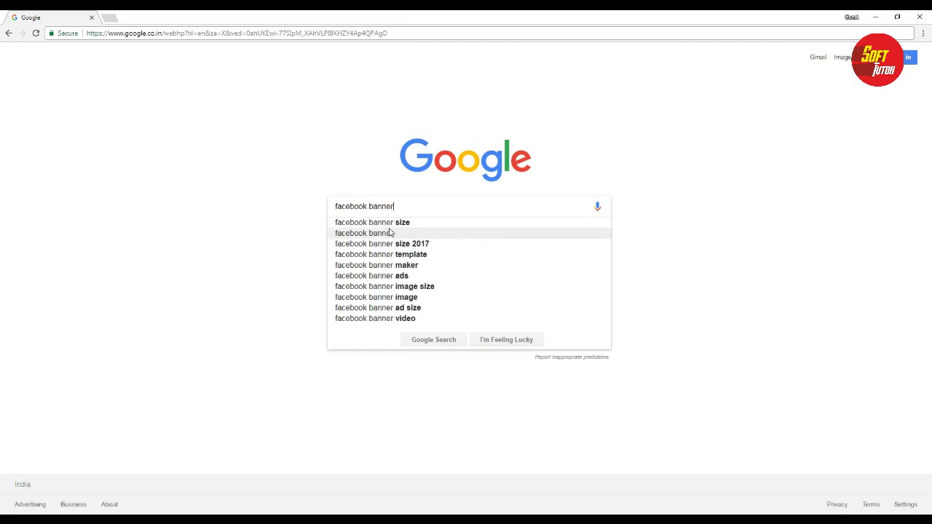
{"action": "left_click", "coordinate": [388, 223]}
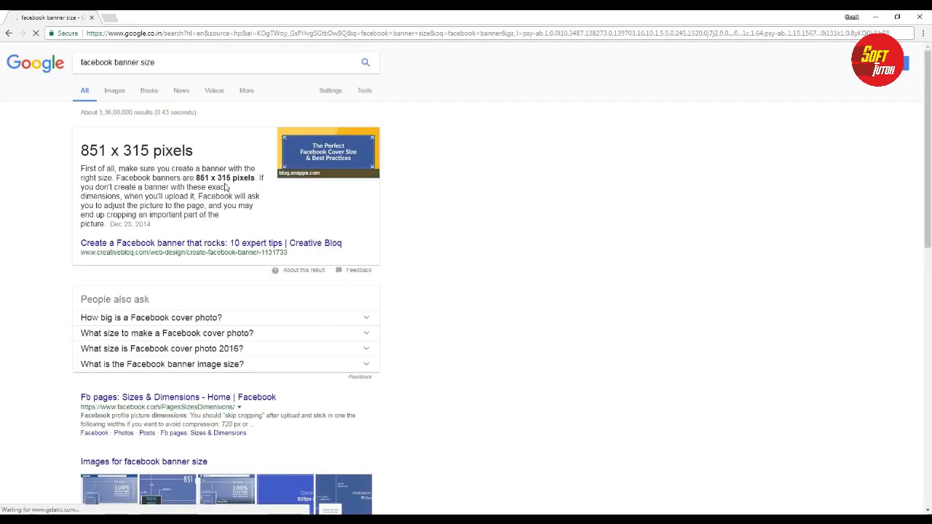
- Examine the recommended Facebook banner dimensions in the featured search result
{"action": "left_click", "coordinate": [79, 151]}
{"action": "left_click_drag", "start_coordinate": [78, 151], "coordinate": [206, 153]}
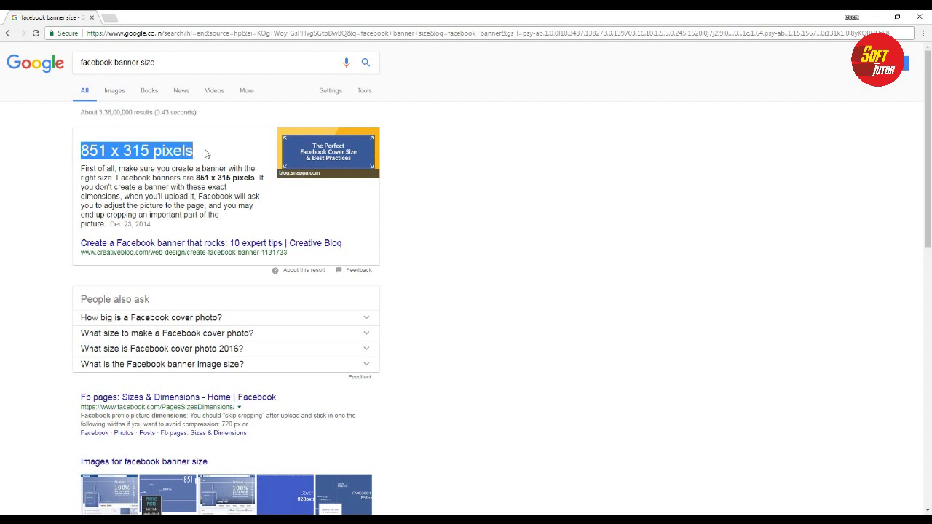
{"action": "left_click", "coordinate": [503, 175]}
{"action": "left_click", "coordinate": [143, 158]}
{"action": "left_click_drag", "start_coordinate": [143, 158], "coordinate": [536, 201]}
{"action": "left_click", "coordinate": [493, 181]}
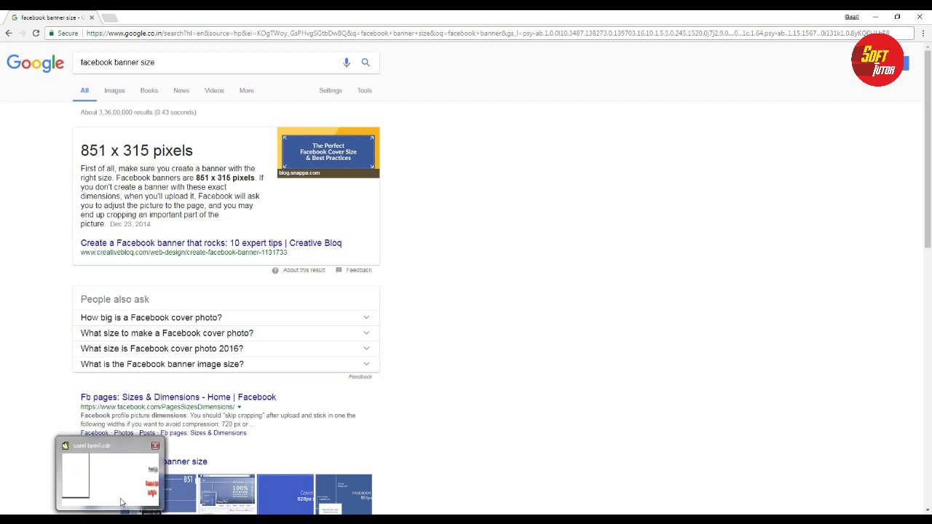
- Switch to the corel tamil.cdr drawing in CorelDRAW and check the pixel dimensions of the green banner
{"action": "left_click", "coordinate": [122, 504]}
{"action": "left_click", "coordinate": [364, 165]}
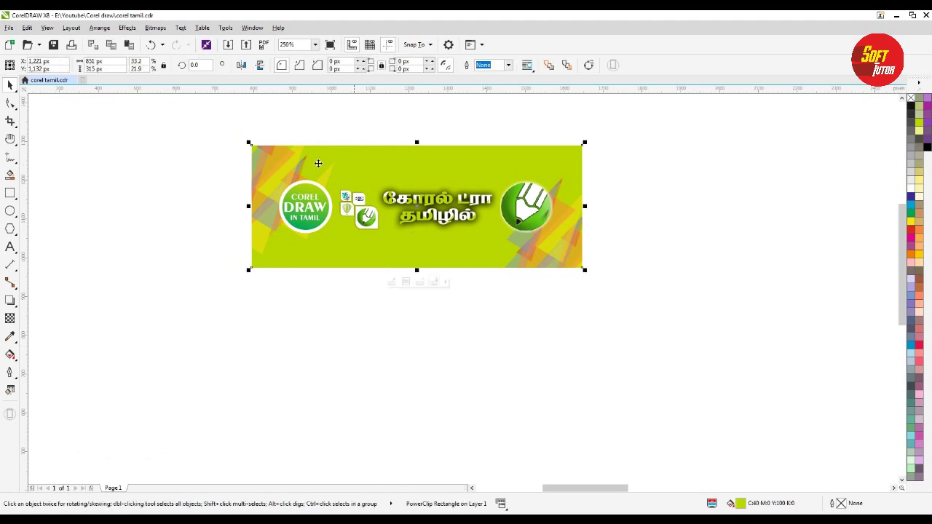
{"action": "left_click", "coordinate": [170, 213]}
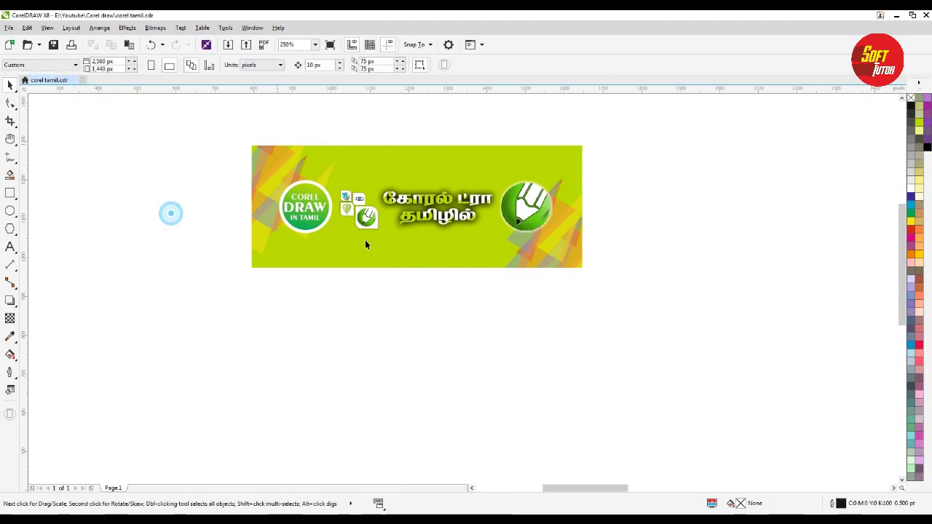
{"action": "left_click", "coordinate": [10, 193]}
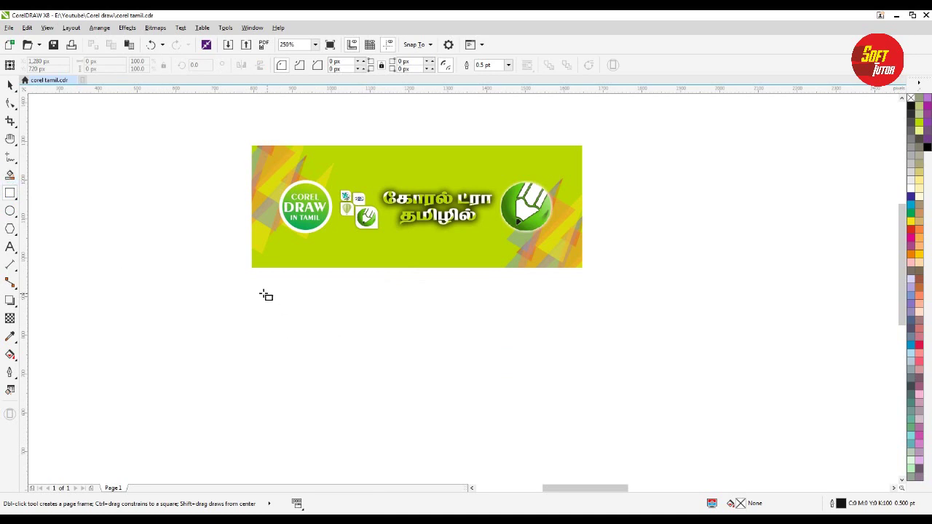
{"action": "left_click", "coordinate": [10, 85]}
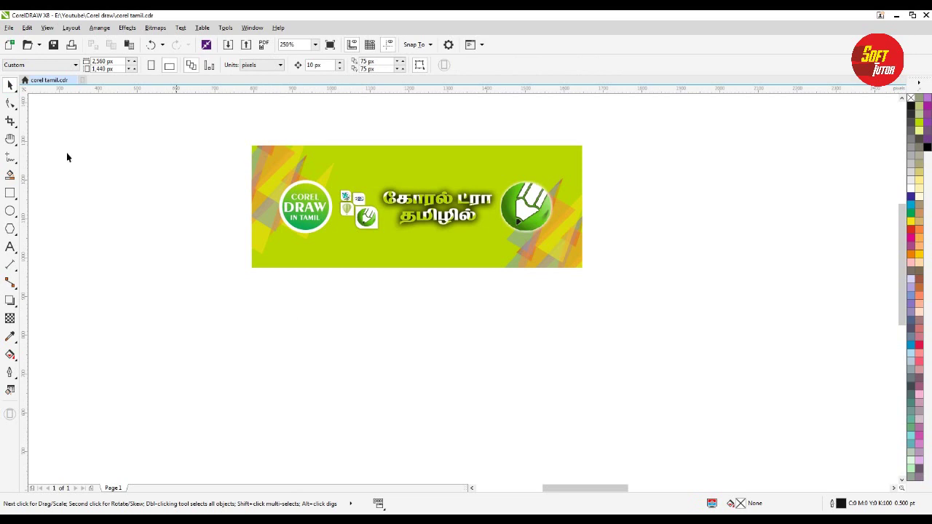
{"action": "left_click", "coordinate": [10, 193]}
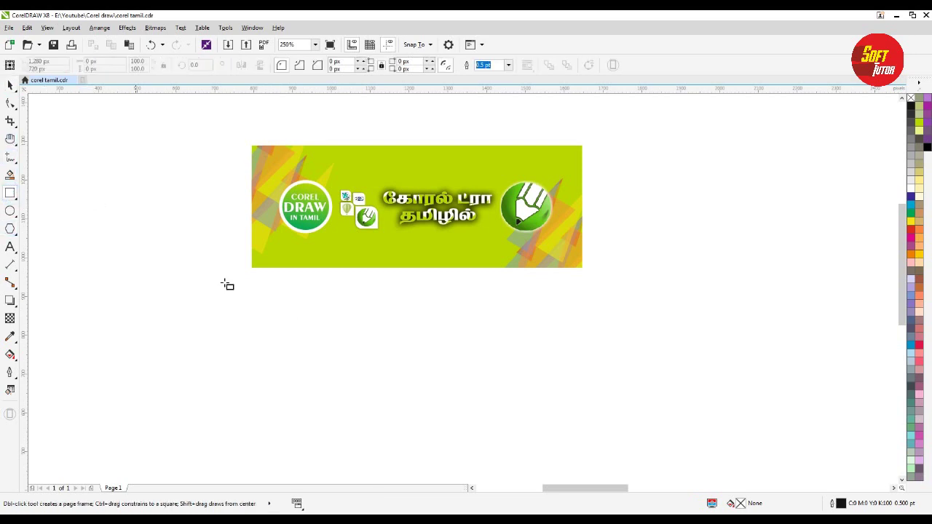
{"action": "left_click_drag", "start_coordinate": [253, 289], "coordinate": [598, 431]}
{"action": "key", "text": "space"}
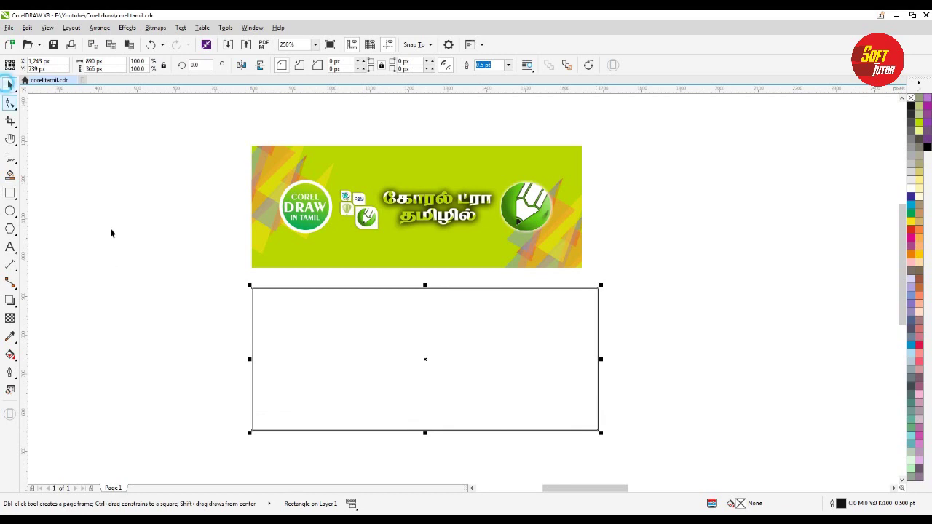
{"action": "key", "text": "Delete"}
- Start creating a new document and set its measurement units to pixels
{"action": "scroll", "coordinate": [207, 195], "scroll_direction": "down", "scroll_amount": 2}
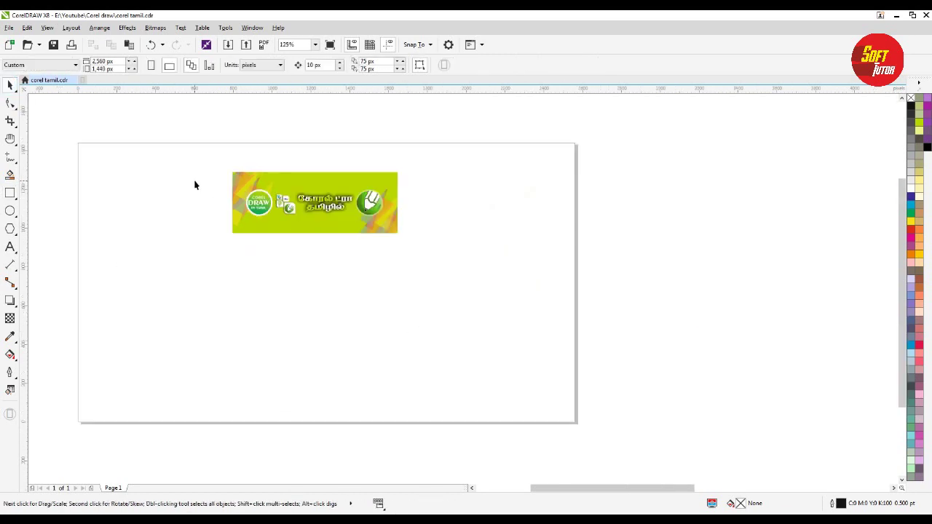
{"action": "left_click", "coordinate": [9, 27]}
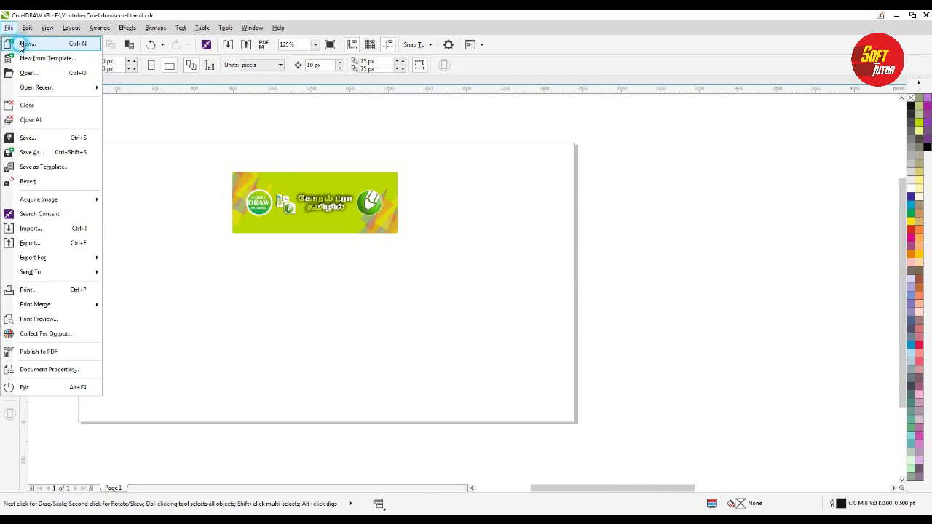
{"action": "left_click", "coordinate": [22, 45]}
{"action": "left_click_drag", "start_coordinate": [449, 152], "coordinate": [409, 185]}
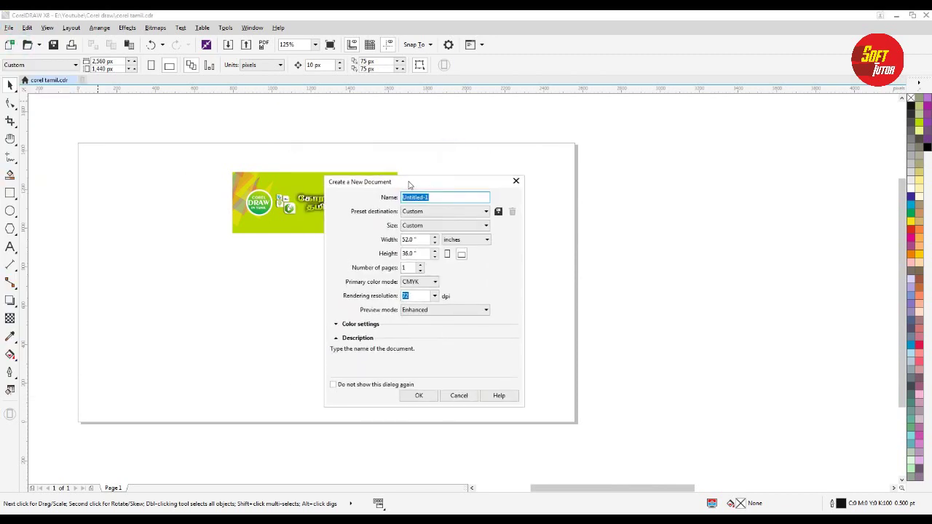
{"action": "left_click", "coordinate": [467, 240]}
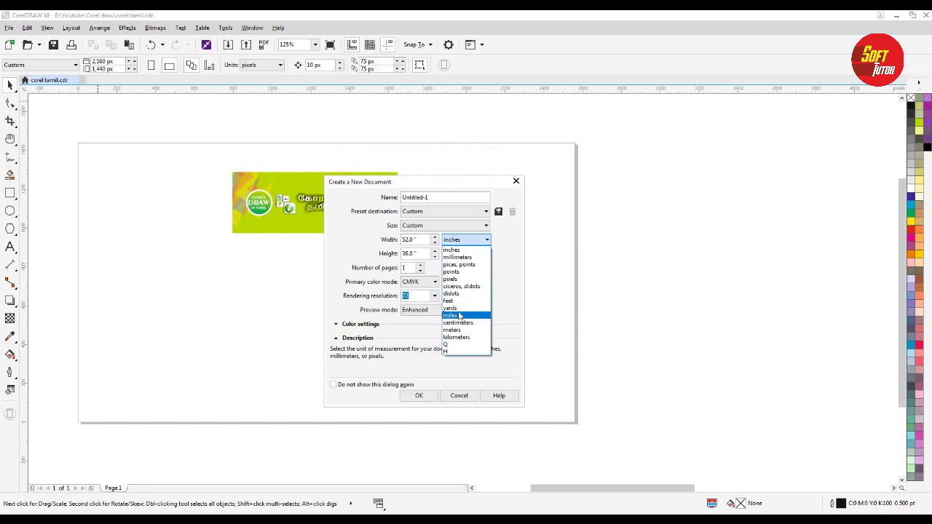
{"action": "left_click", "coordinate": [450, 278]}
{"action": "left_click_drag", "start_coordinate": [447, 182], "coordinate": [536, 179]}
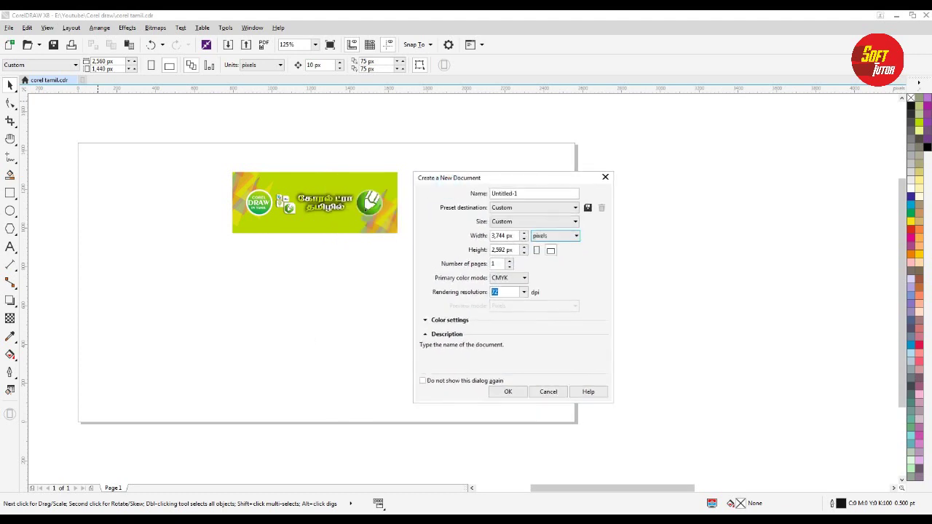
- Recheck the recommended banner size in Chrome and set the new document's width to 851 px and height to 315 px
{"action": "key", "text": "alt+Tab"}
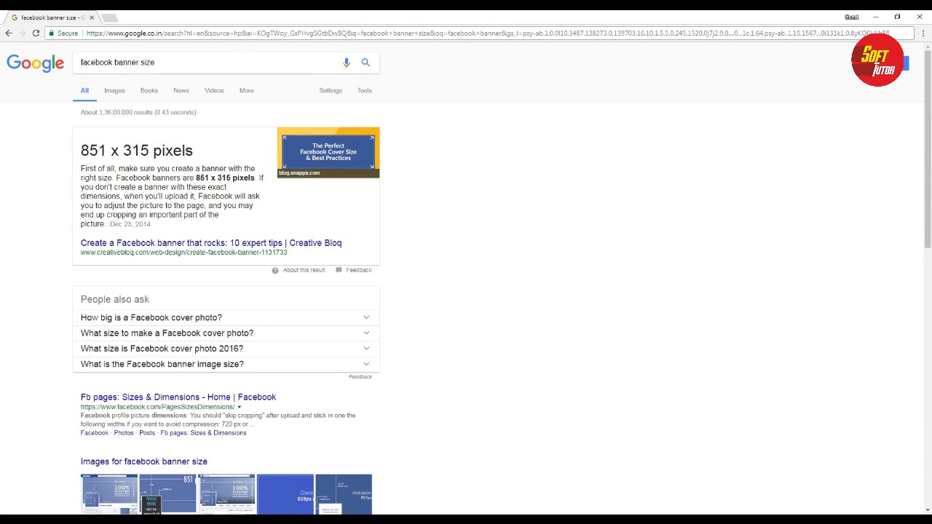
{"action": "key", "text": "alt+Tab"}
{"action": "left_click_drag", "start_coordinate": [527, 183], "coordinate": [555, 169]}
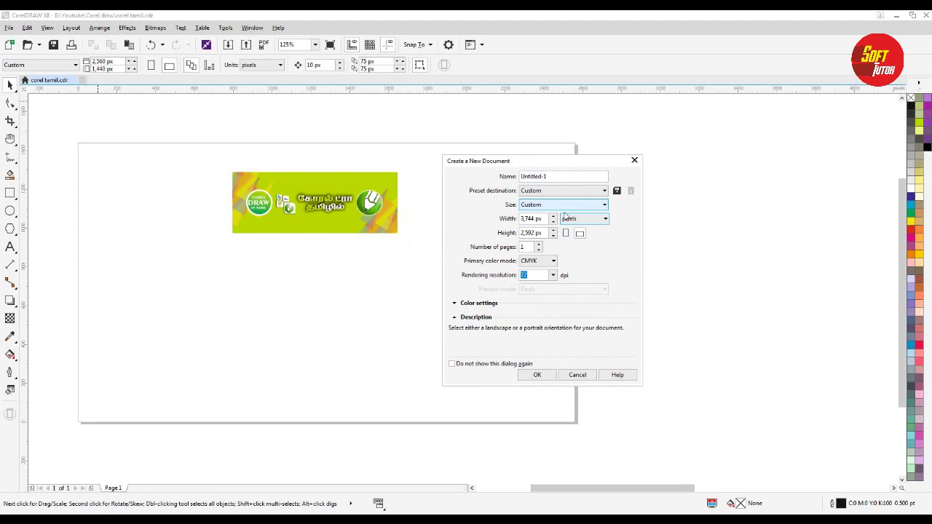
{"action": "left_click", "coordinate": [531, 218]}
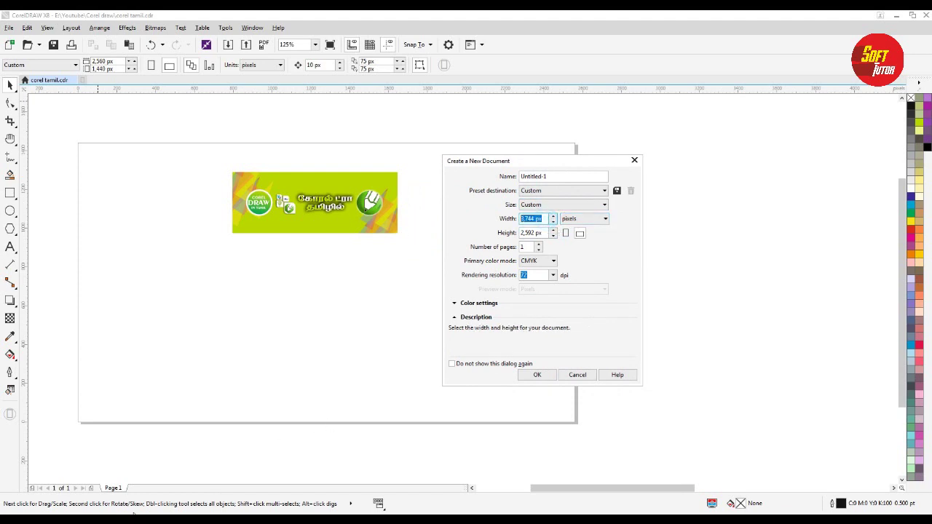
{"action": "key", "text": "alt+Tab"}
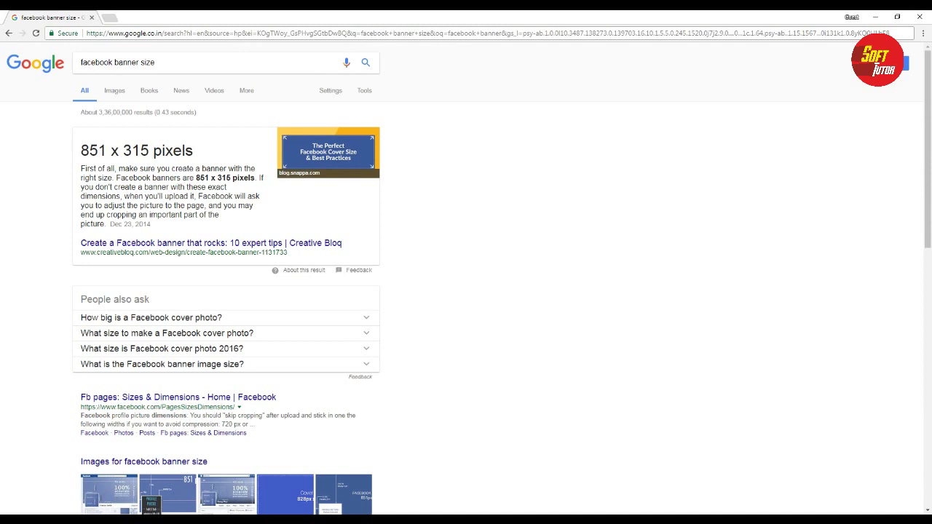
{"action": "key", "text": "alt+Tab"}
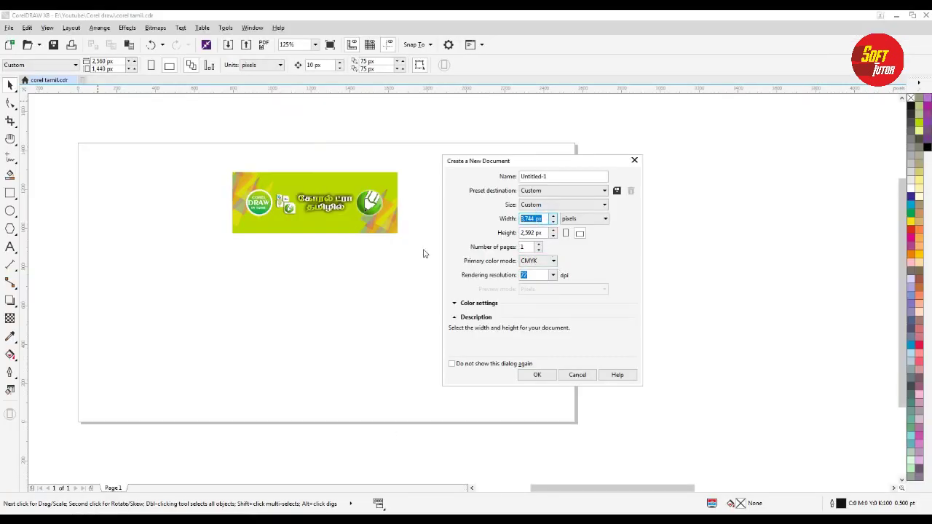
{"action": "type", "text": "851"}
{"action": "left_click", "coordinate": [546, 233]}
{"action": "type", "text": "315"}
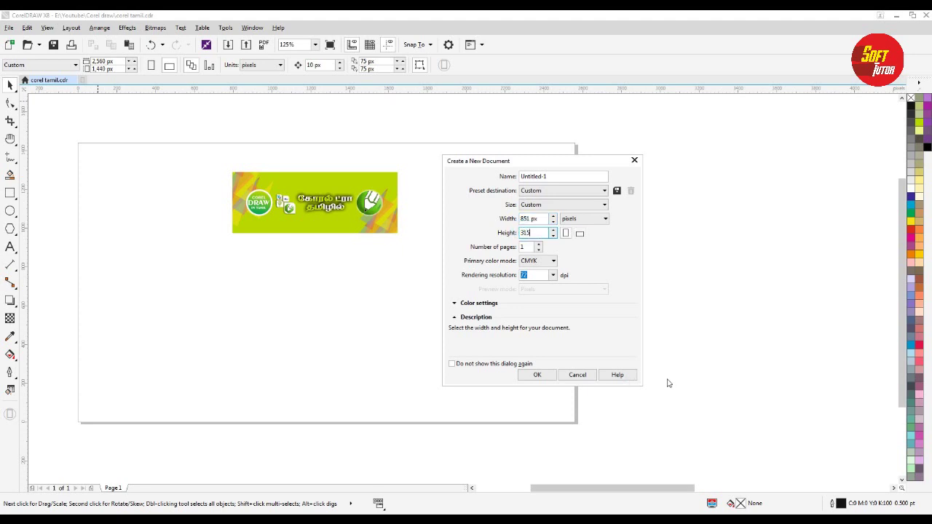
- Set the new document's primary color mode to RGB
{"action": "left_click_drag", "start_coordinate": [547, 160], "coordinate": [569, 157]}
{"action": "left_click", "coordinate": [570, 258]}
{"action": "left_click", "coordinate": [558, 269]}
{"action": "left_click", "coordinate": [559, 258]}
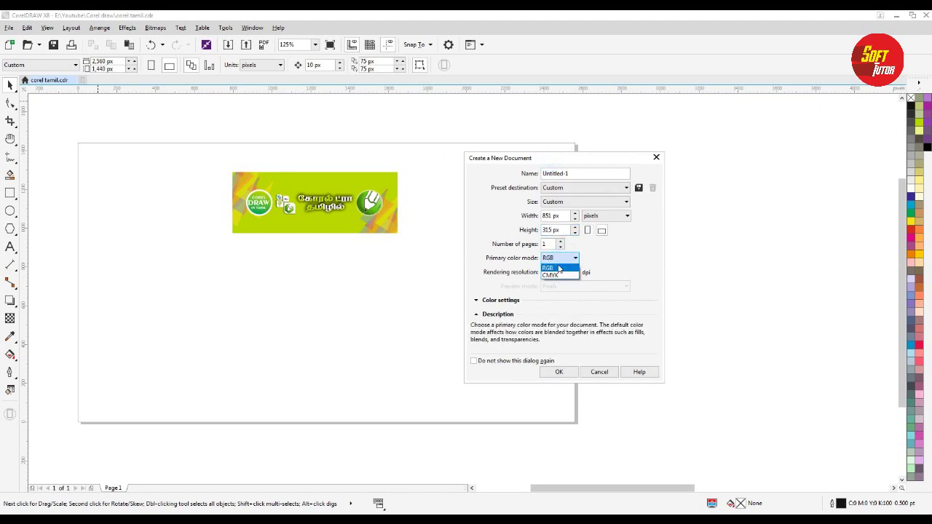
{"action": "left_click", "coordinate": [558, 270]}
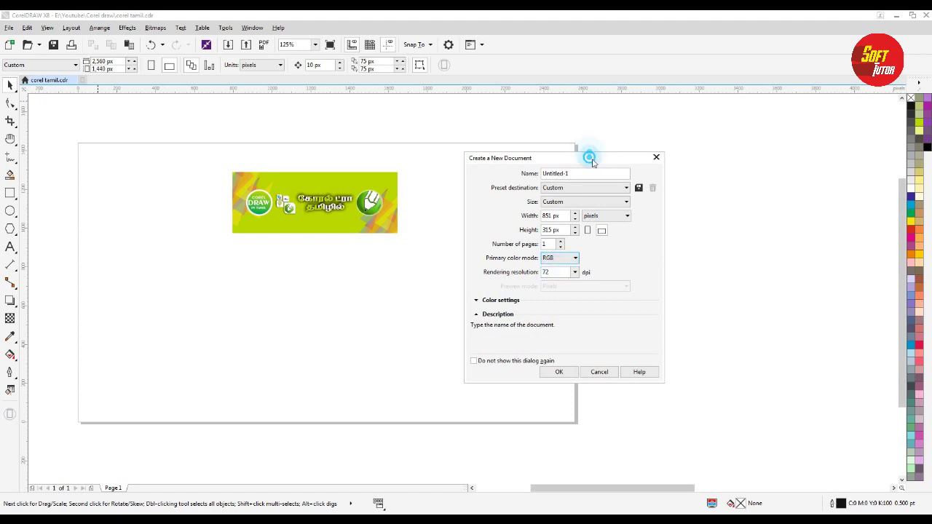
- Set the rendering resolution to 300 dpi and create the document
{"action": "left_click_drag", "start_coordinate": [589, 156], "coordinate": [597, 159]}
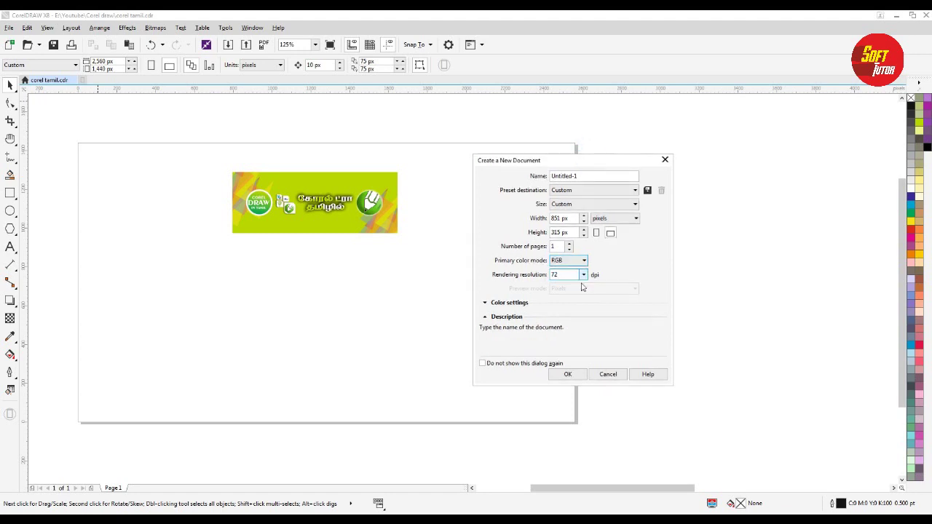
{"action": "double_click", "coordinate": [565, 274]}
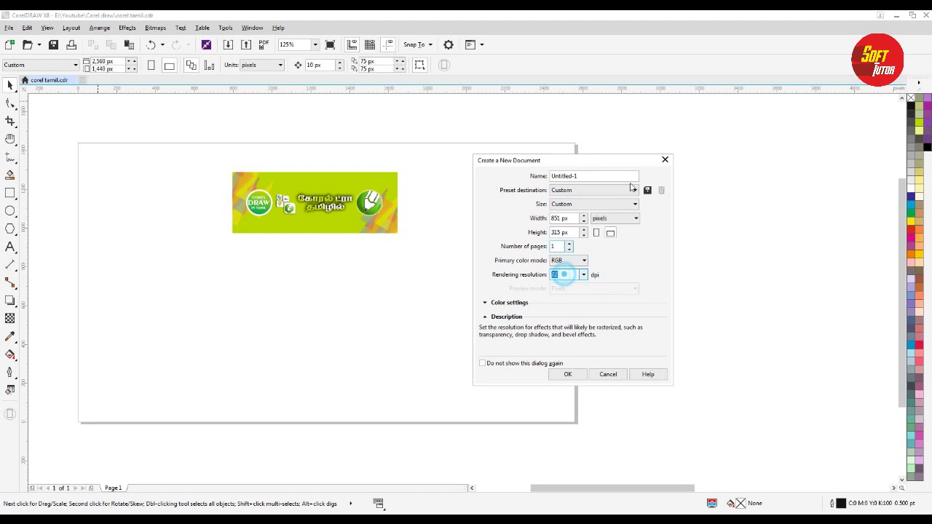
{"action": "left_click_drag", "start_coordinate": [589, 161], "coordinate": [597, 164]}
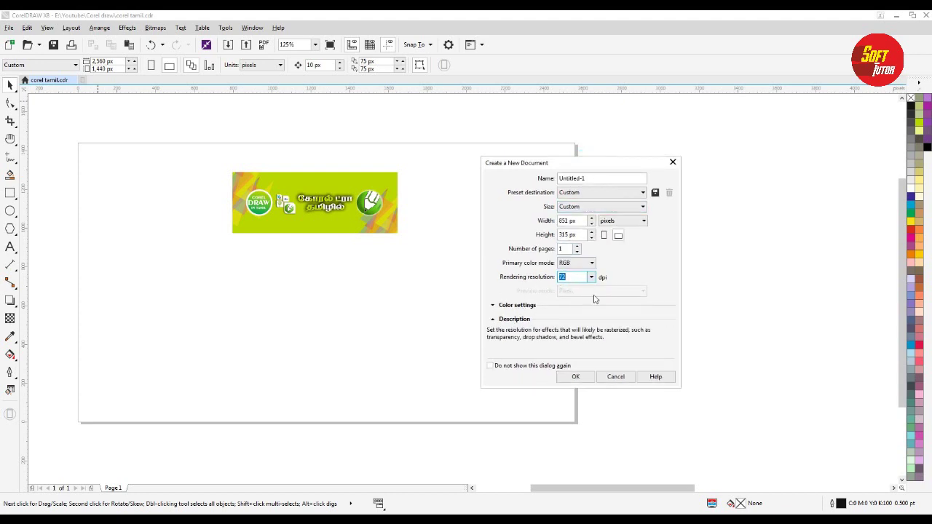
{"action": "type", "text": "300"}
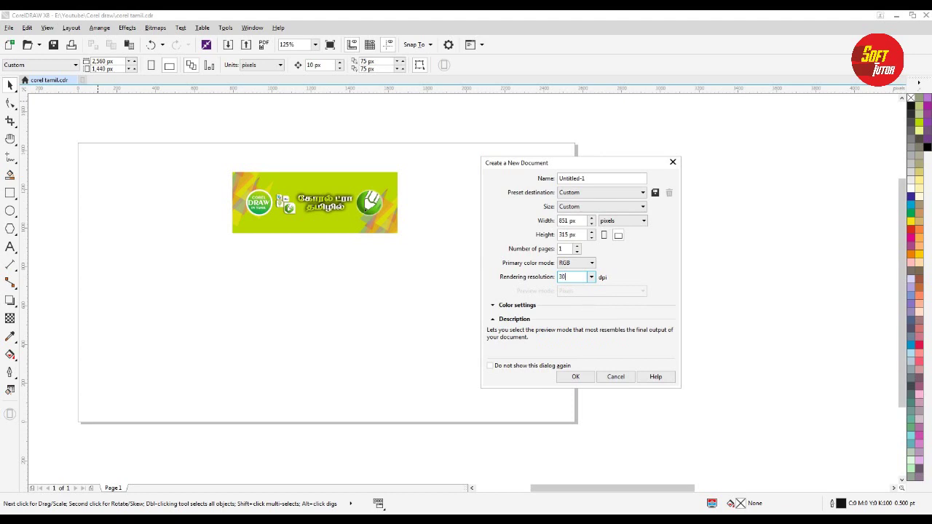
{"action": "left_click", "coordinate": [576, 377]}
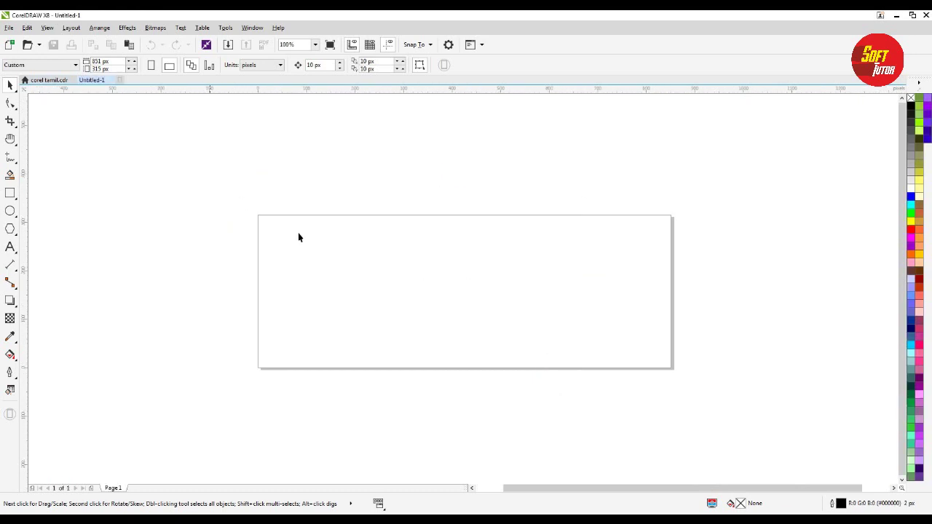
- Create a rectangle covering the full 851 x 315 px page, and check the sample cover on the Facebook page in Chrome
{"action": "double_click", "coordinate": [10, 194]}
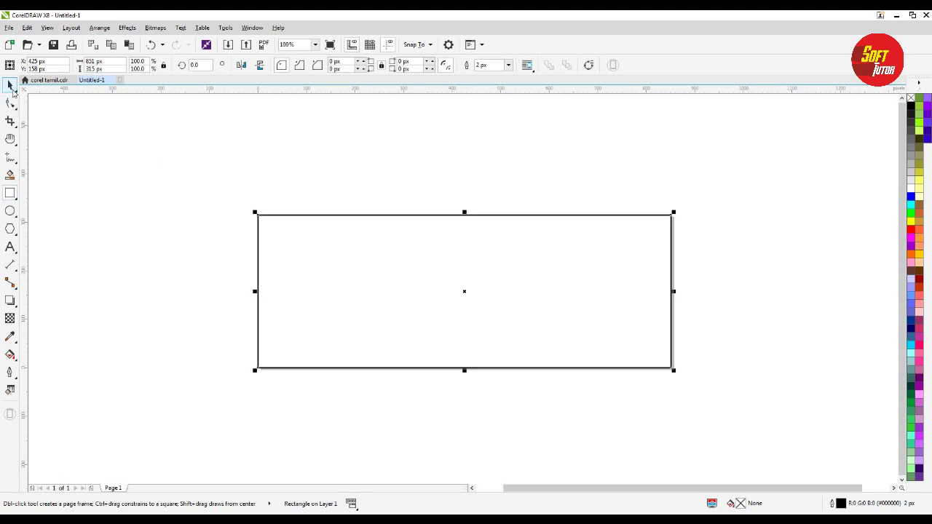
{"action": "left_click", "coordinate": [10, 85]}
{"action": "left_click", "coordinate": [403, 158]}
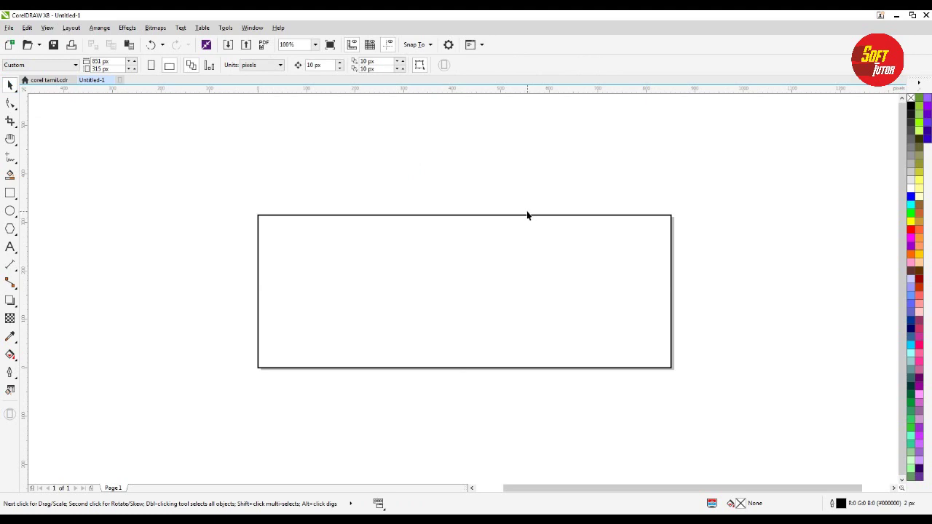
{"action": "key", "text": "h"}
{"action": "left_click_drag", "start_coordinate": [575, 218], "coordinate": [536, 214]}
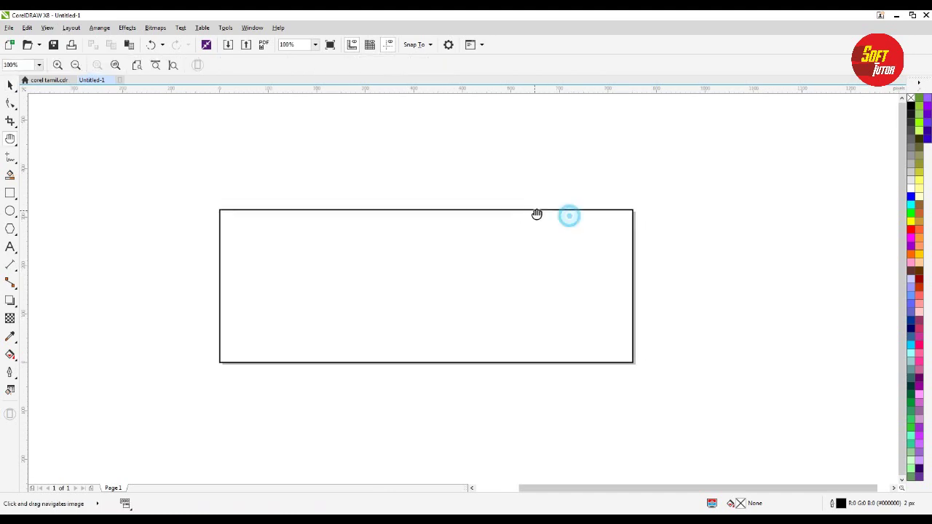
{"action": "key", "text": "space"}
{"action": "left_click", "coordinate": [499, 183]}
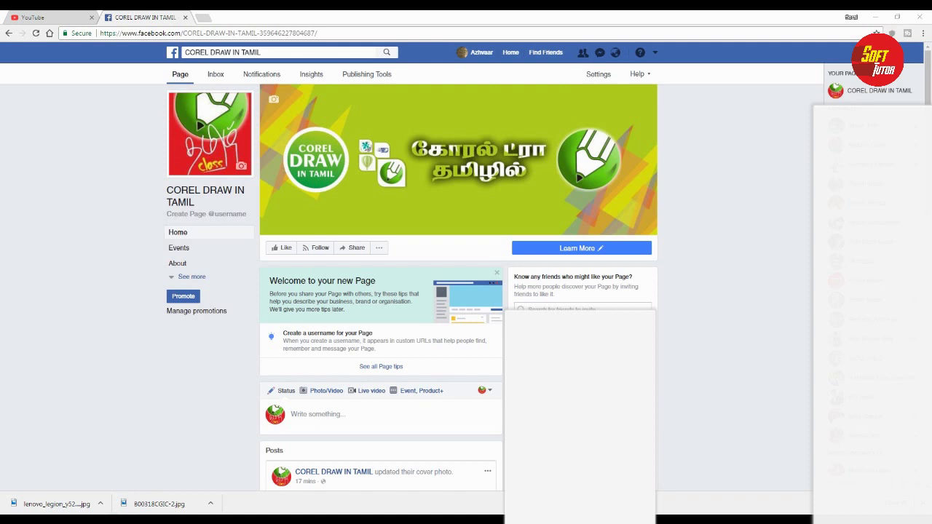
{"action": "left_click", "coordinate": [182, 462]}
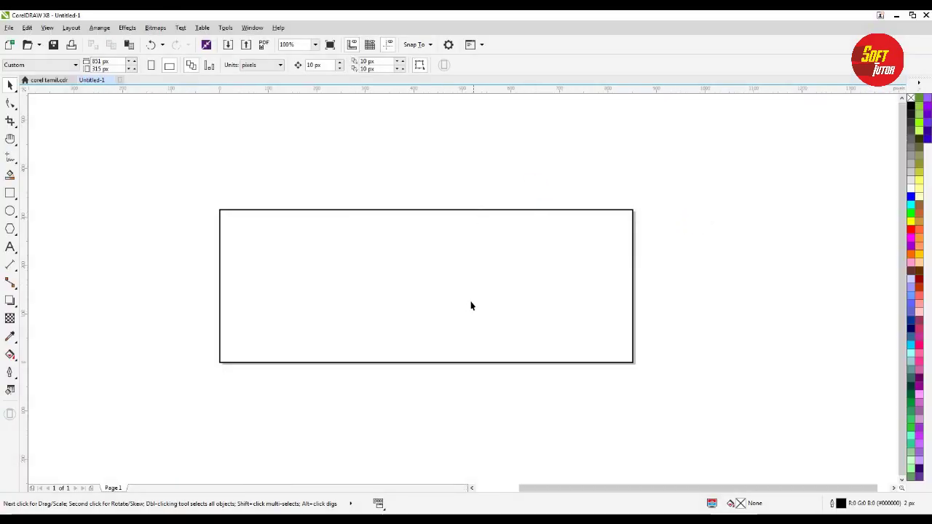
- Add artistic text inside the banner reading "Smart" on one line and "Technology" below it
{"action": "key", "text": "F8"}
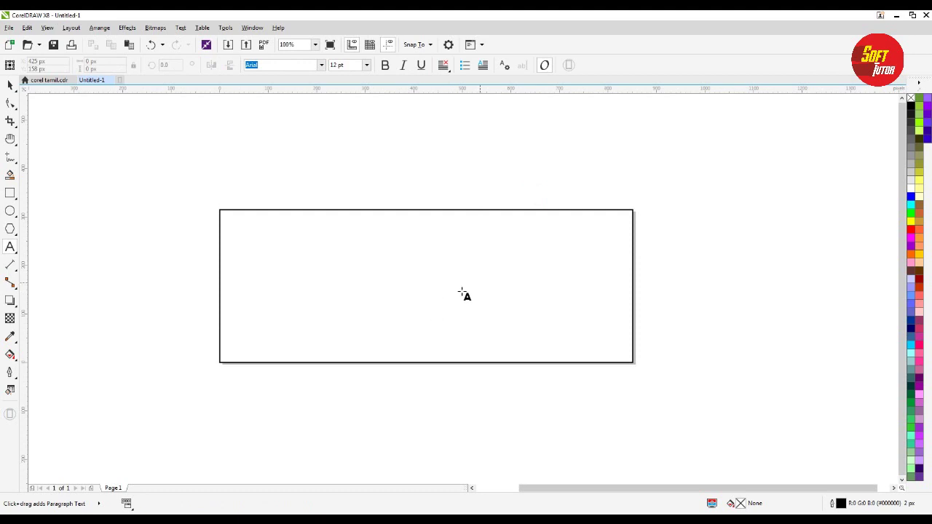
{"action": "left_click", "coordinate": [402, 269]}
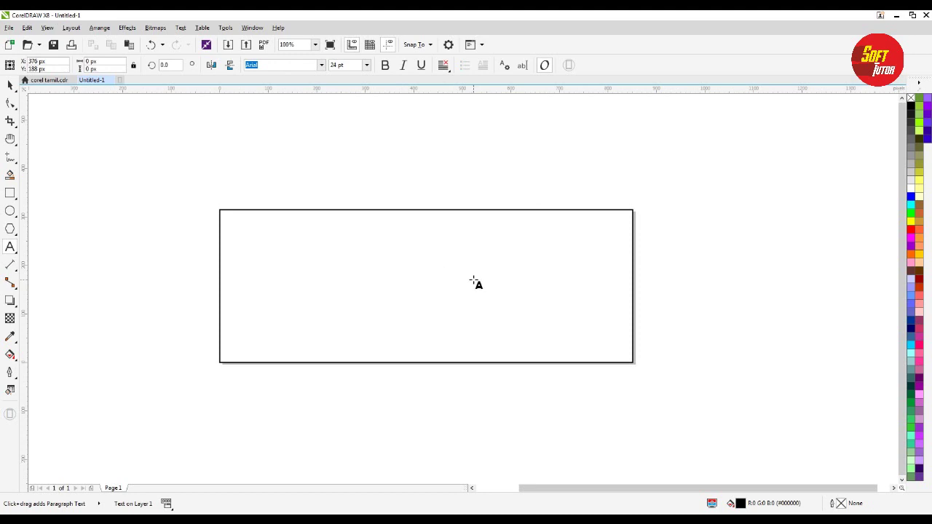
{"action": "type", "text": "Smart"}
{"action": "key", "text": "Return"}
{"action": "type", "text": "Technology"}
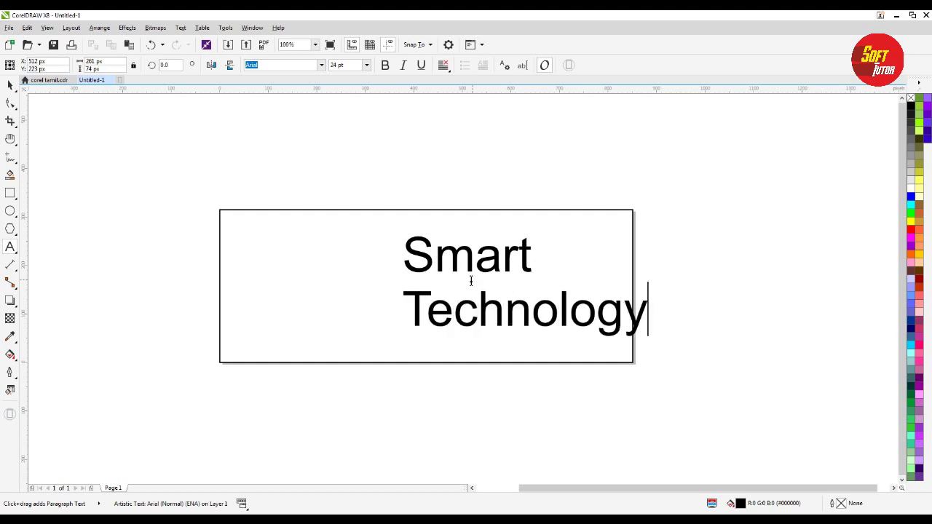
- Center-align the text and add a third line reading "Sales & Services"
{"action": "key", "text": "Return"}
{"action": "key", "text": "ctrl+e"}
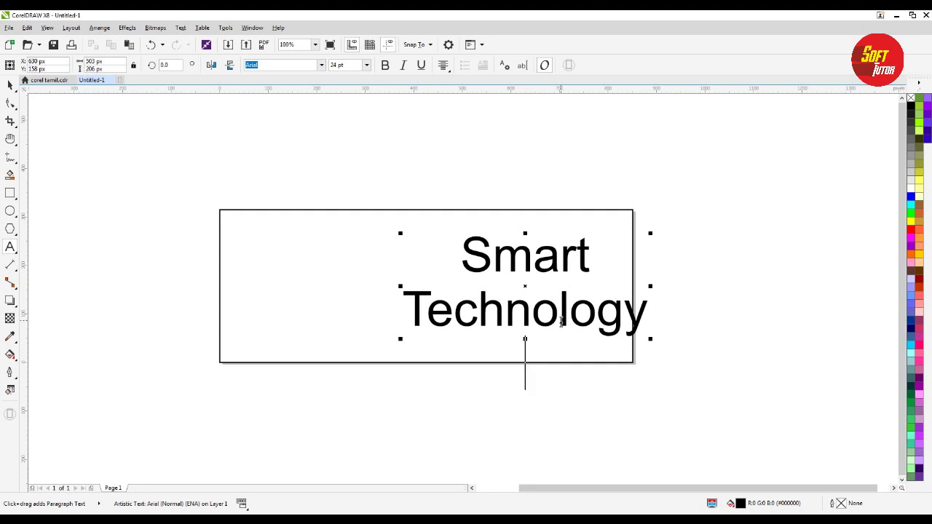
{"action": "type", "text": "Sales "}
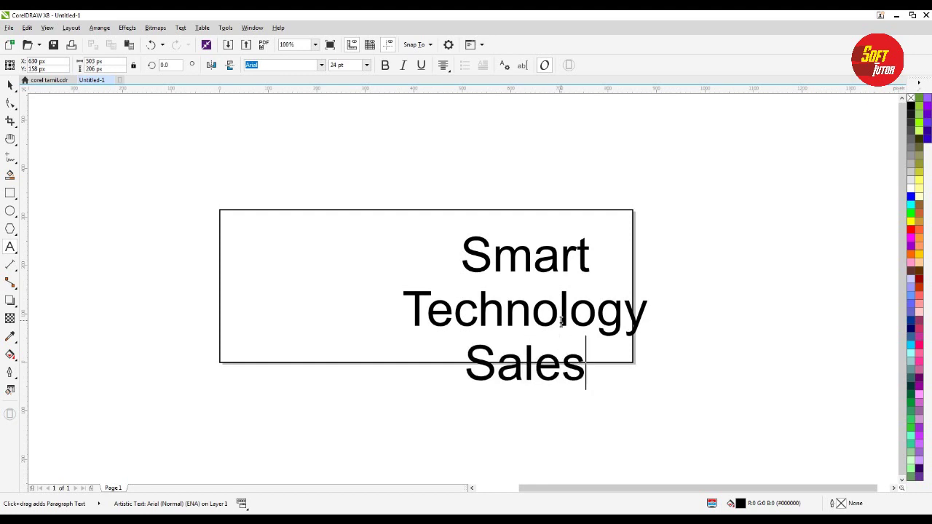
{"action": "type", "text": "&"}
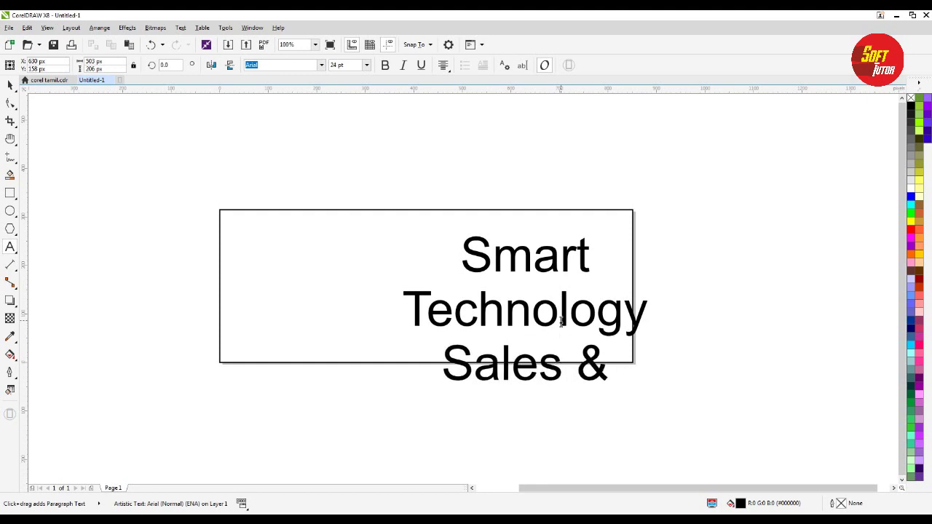
{"action": "type", "text": " Servic"}
{"action": "key", "text": "BackSpace"}
{"action": "type", "text": "ioce"}
{"action": "key", "text": "BackSpace"}
{"action": "key", "text": "BackSpace"}
{"action": "key", "text": "BackSpace"}
{"action": "type", "text": "ces"}
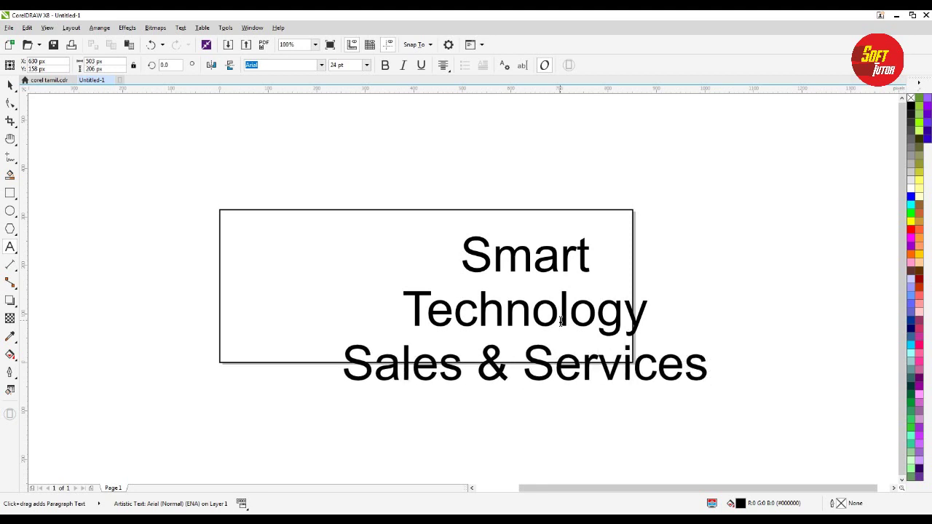
- Add a fourth text line reading "All kinds of computer accessories available"
{"action": "key", "text": "Return"}
{"action": "type", "text": "All kind"}
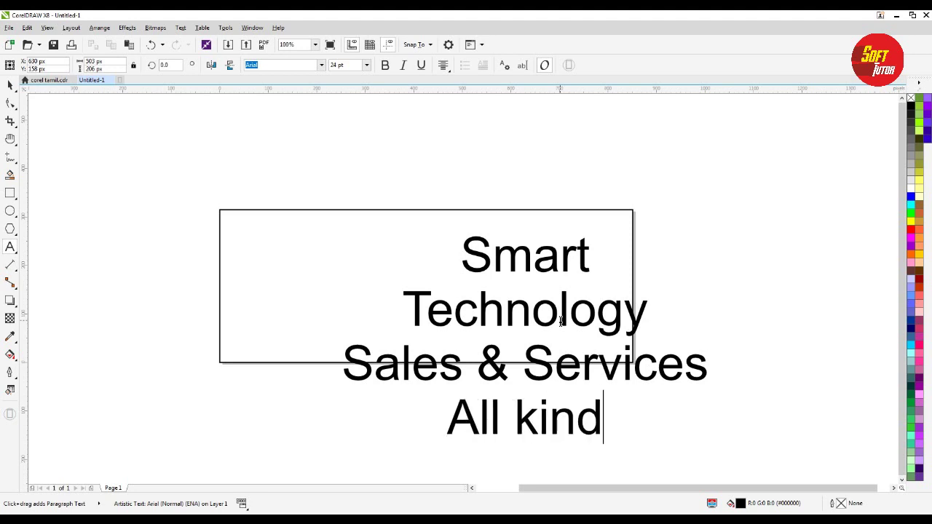
{"action": "type", "text": "s of "}
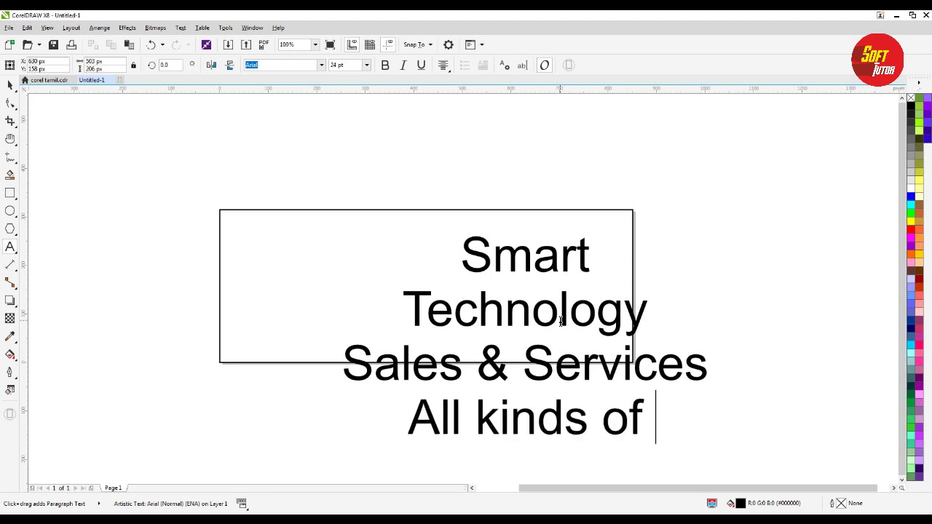
{"action": "type", "text": "computers"}
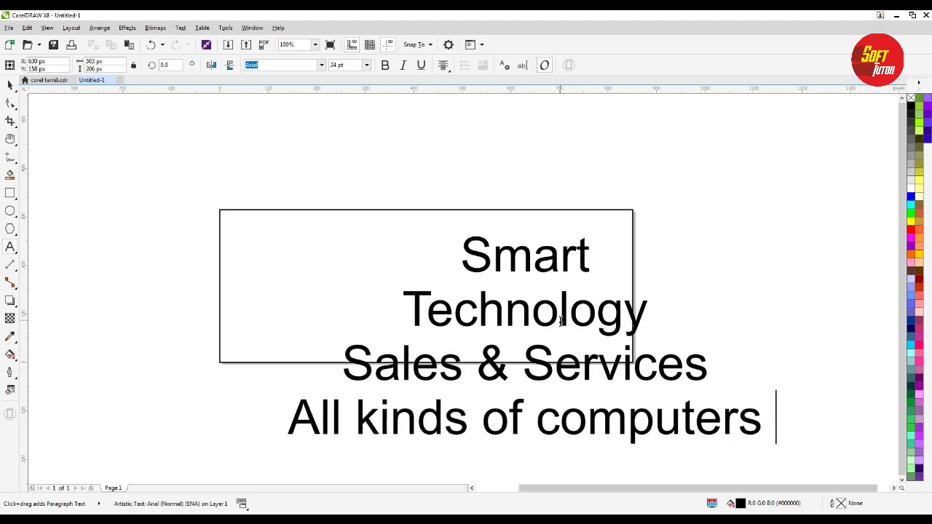
{"action": "key", "text": "BackSpace"}
{"action": "type", "text": "a"}
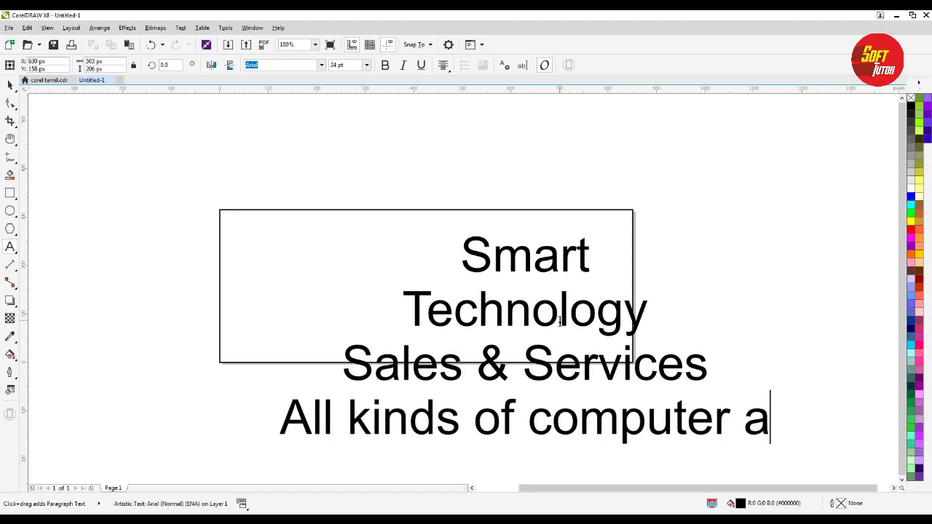
{"action": "type", "text": "ccessori"}
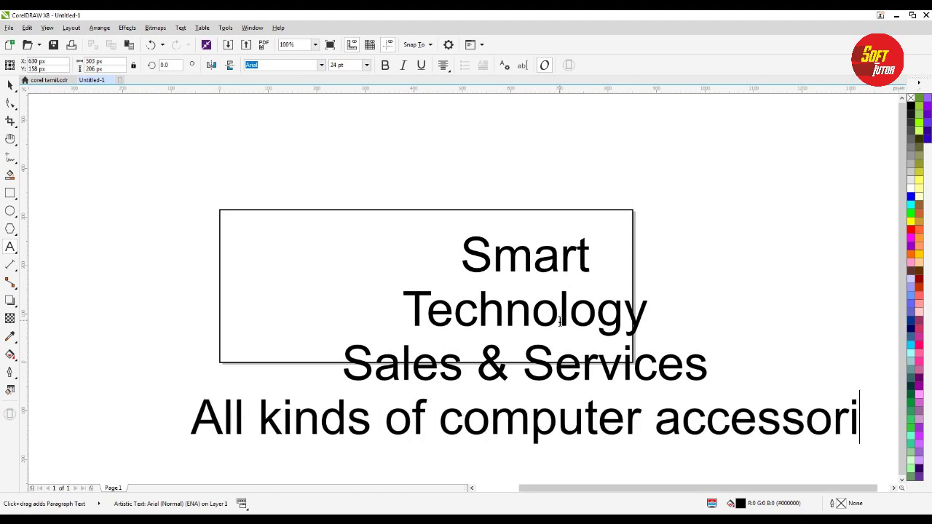
{"action": "type", "text": "es a"}
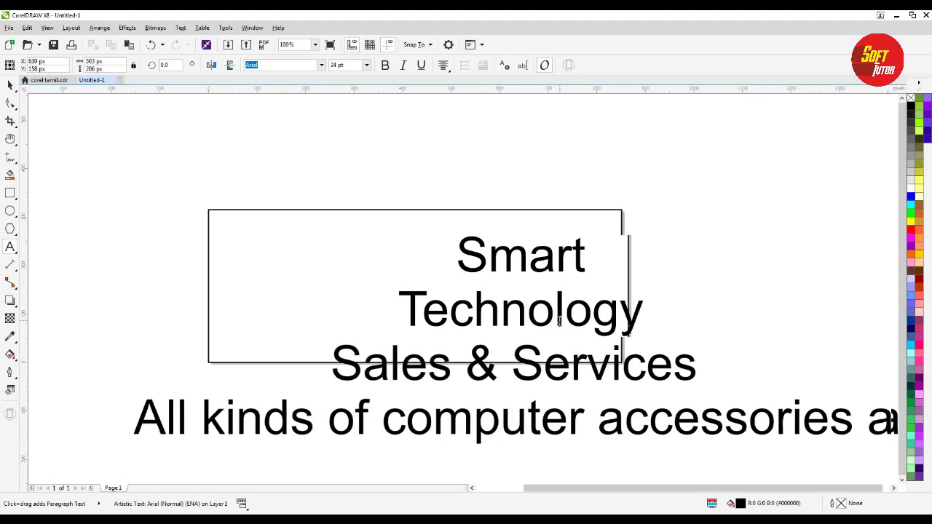
{"action": "type", "text": "vailable"}
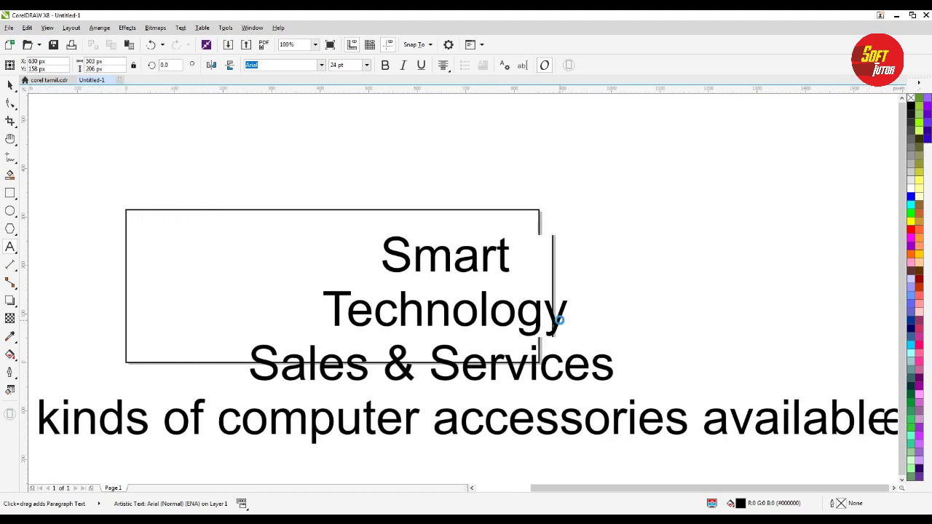
- Center the text block on the page and scale it down to about 426 x 96 px
{"action": "key", "text": "F3"}
{"action": "key", "text": "ctrl+space"}
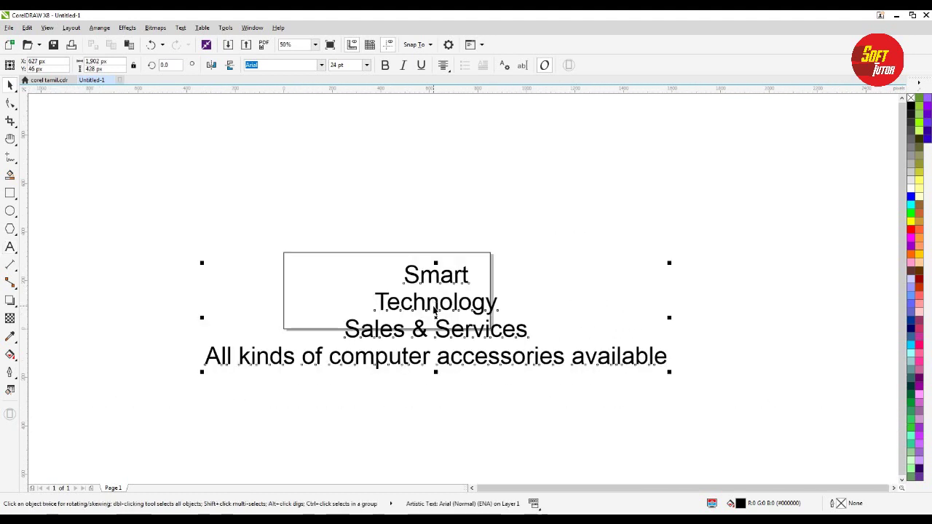
{"action": "left_click_drag", "start_coordinate": [670, 372], "coordinate": [448, 283]}
{"action": "key", "text": "p"}
{"action": "scroll", "coordinate": [589, 285], "scroll_direction": "up", "scroll_amount": 2}
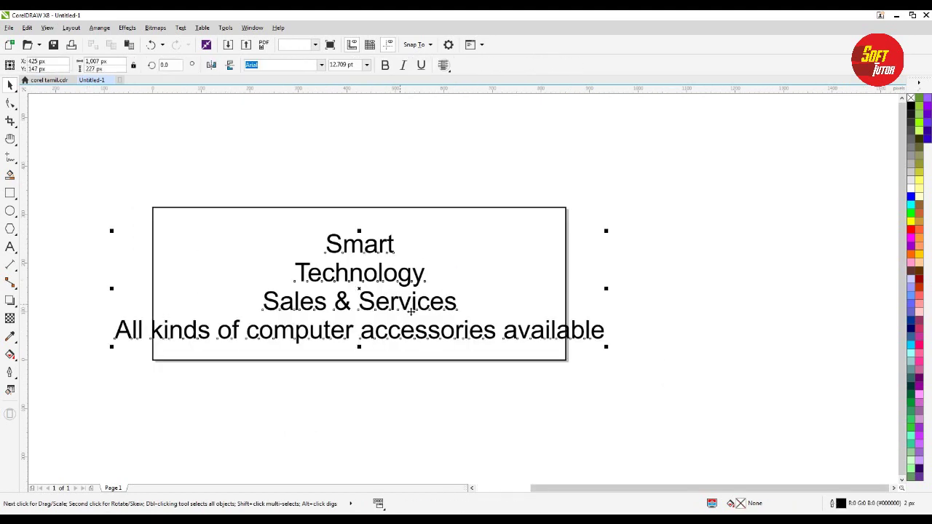
{"action": "left_click_drag", "start_coordinate": [606, 347], "coordinate": [468, 335]}
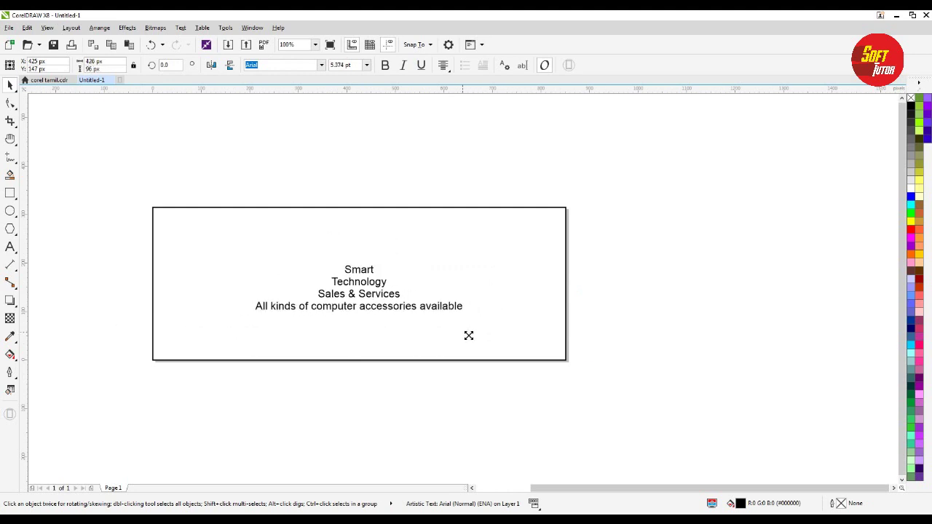
- Break the text block apart into separate lines and move "All kinds of computer accessories available" straight down near the banner's lower edge
{"action": "left_click", "coordinate": [374, 296]}
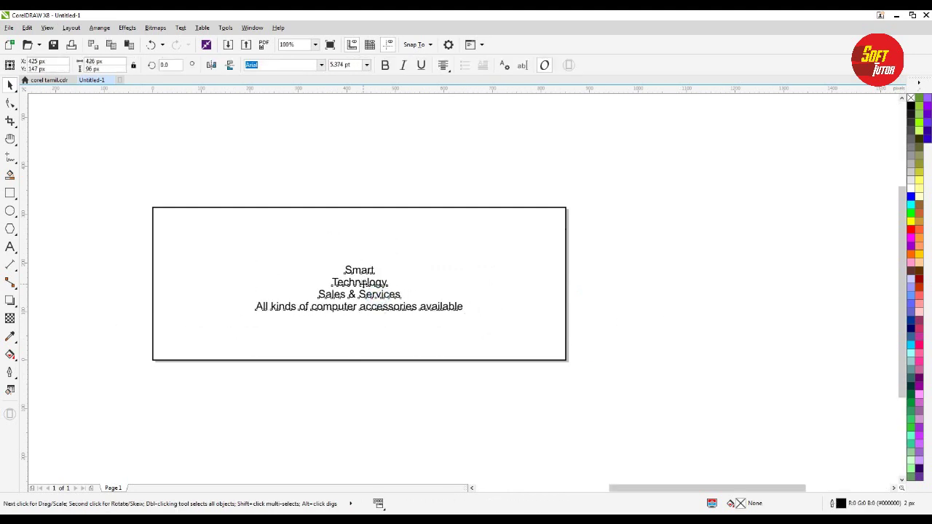
{"action": "scroll", "coordinate": [379, 297], "scroll_direction": "up", "scroll_amount": 1}
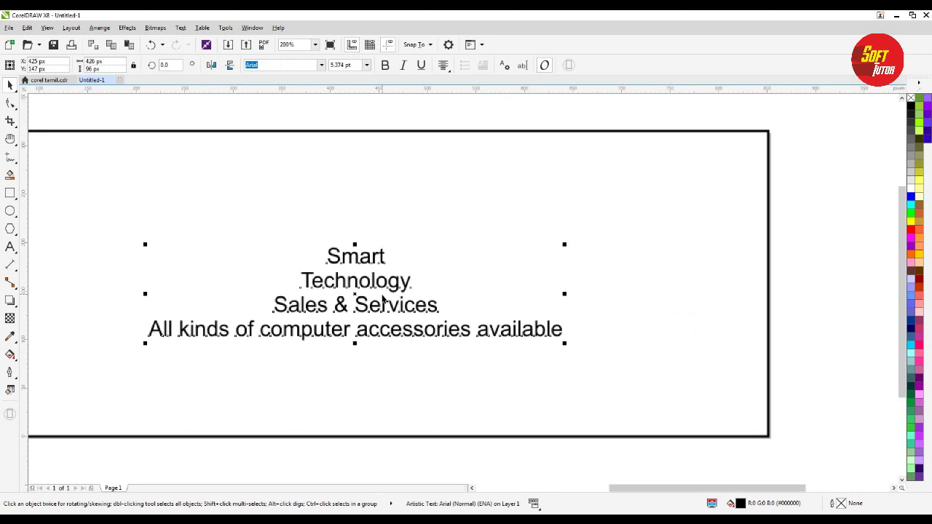
{"action": "key", "text": "ctrl+k"}
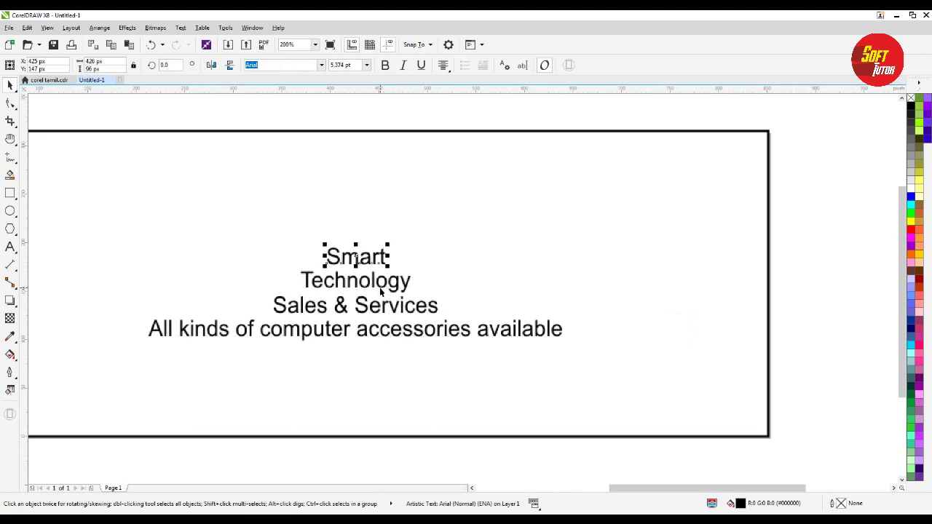
{"action": "left_click_drag", "start_coordinate": [390, 335], "coordinate": [383, 429]}
{"action": "left_click", "coordinate": [566, 382]}
{"action": "left_click", "coordinate": [510, 453]}
- Enlarge the "Sales & Services" line slightly and place it lower, just above the accessories line
{"action": "left_click", "coordinate": [408, 305]}
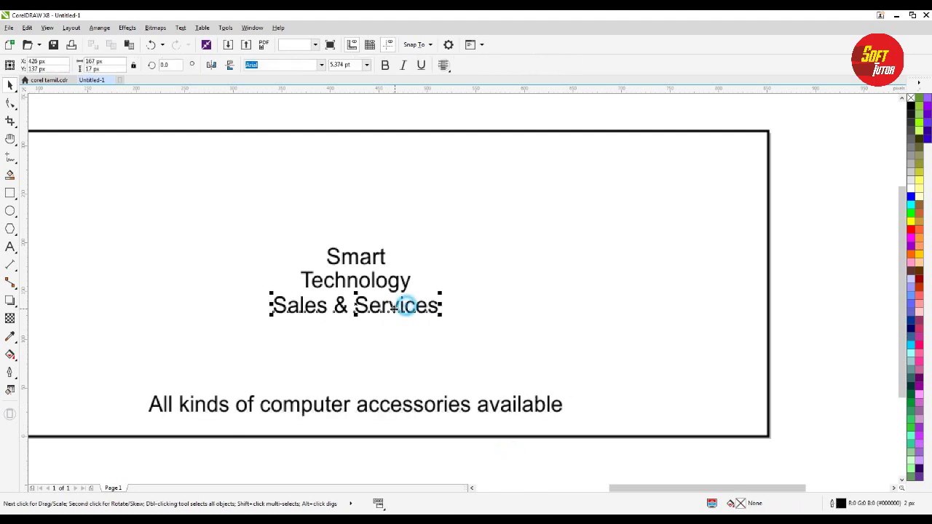
{"action": "left_click_drag", "start_coordinate": [387, 311], "coordinate": [386, 364]}
{"action": "key", "text": "ctrl+z"}
{"action": "left_click", "coordinate": [422, 305]}
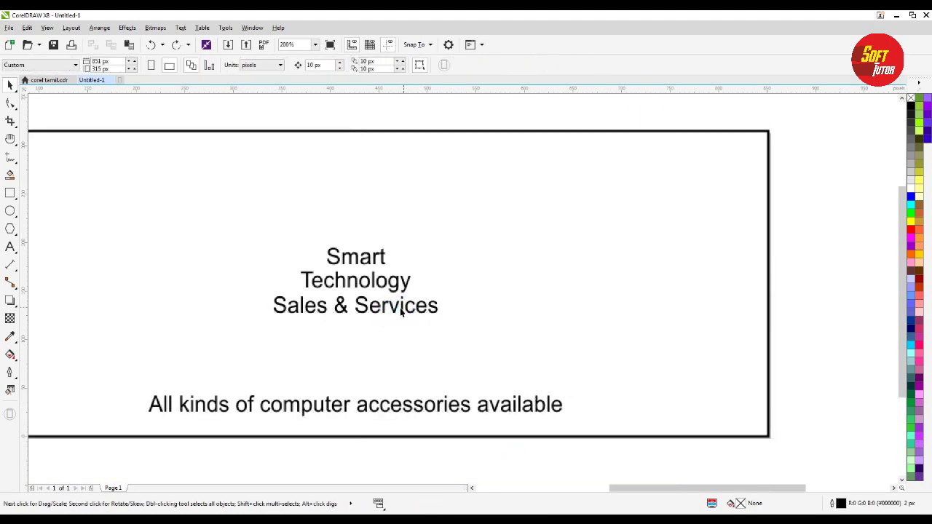
{"action": "left_click_drag", "start_coordinate": [399, 305], "coordinate": [445, 360]}
- Move "Technology" down just above "Sales & Services" and enlarge "Smart" to about 258 px wide
{"action": "left_click", "coordinate": [395, 278]}
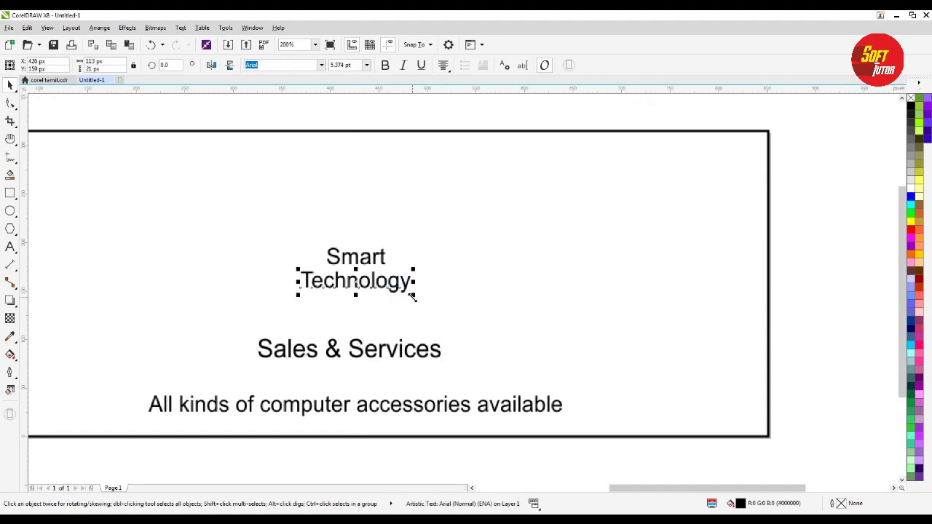
{"action": "left_click", "coordinate": [366, 260]}
{"action": "left_click_drag", "start_coordinate": [388, 242], "coordinate": [647, 187]}
- Center "Smart" and "Technology" horizontally on the banner rectangle and nudge "Smart" up slightly
{"action": "left_click_drag", "start_coordinate": [659, 102], "coordinate": [226, 317]}
{"action": "key", "text": "c"}
{"action": "left_click_drag", "start_coordinate": [428, 226], "coordinate": [331, 267]}
{"action": "left_click", "coordinate": [385, 175]}
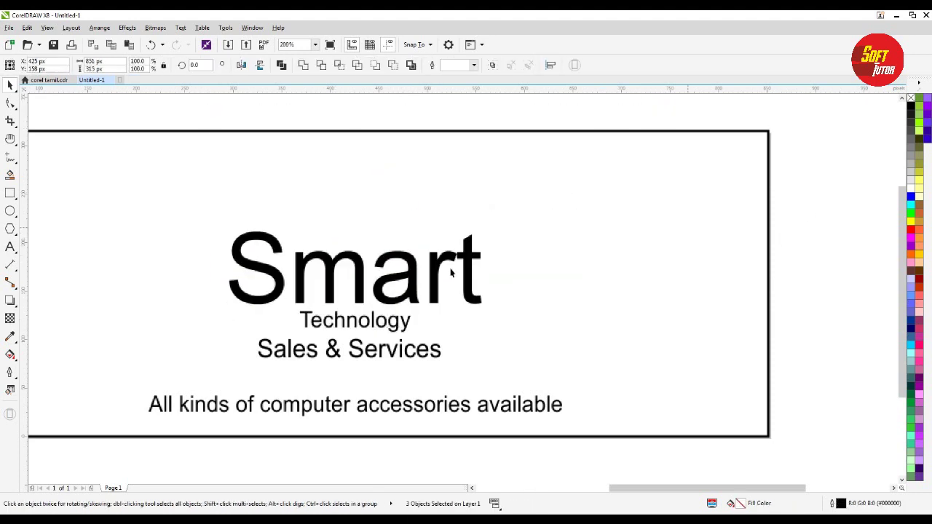
{"action": "left_click_drag", "start_coordinate": [405, 272], "coordinate": [406, 259]}
- Enlarge "Technology" to nearly the width of "Smart" and align it with the banner's horizontal center
{"action": "left_click", "coordinate": [383, 318]}
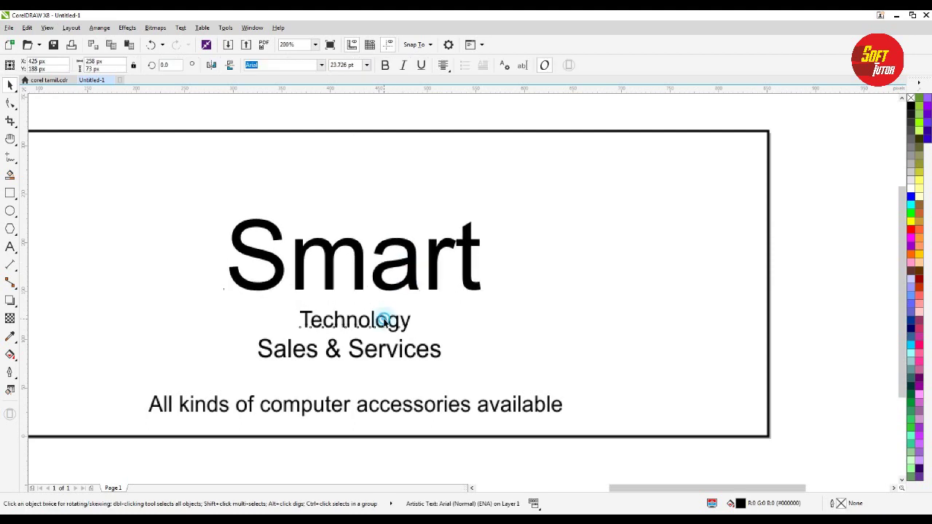
{"action": "left_click_drag", "start_coordinate": [415, 309], "coordinate": [477, 291]}
{"action": "left_click", "coordinate": [382, 276]}
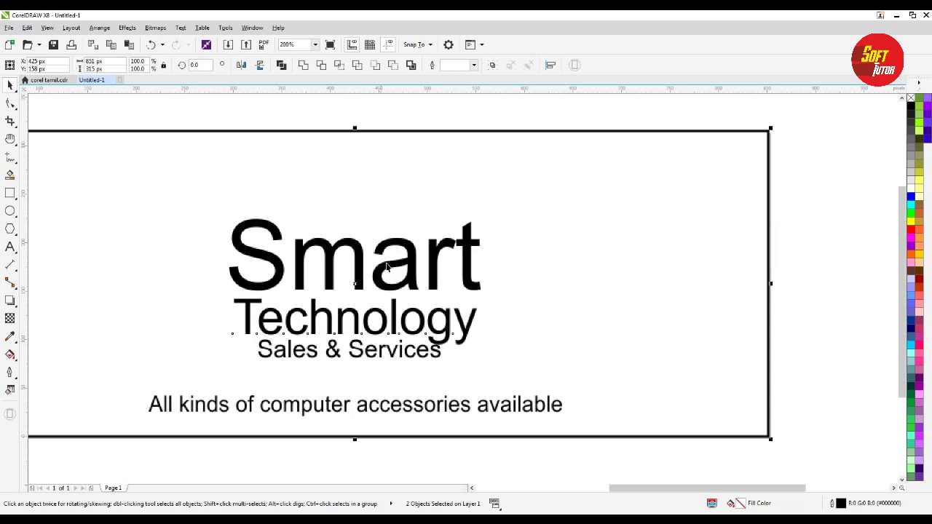
{"action": "key", "text": "F3"}
{"action": "left_click", "coordinate": [606, 192]}
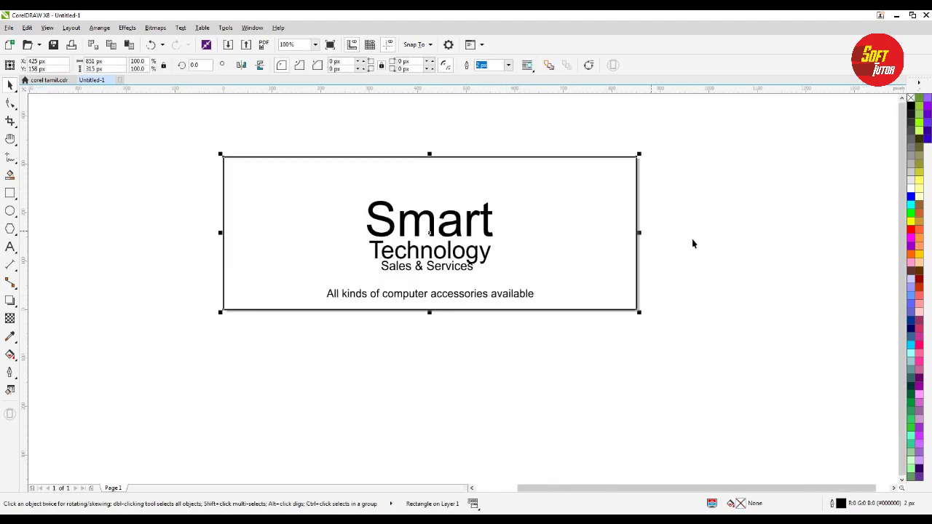
- Move "Smart" and "Technology" together straight up, away from the "Sales & Services" line
{"action": "left_click", "coordinate": [725, 238]}
{"action": "scroll", "coordinate": [444, 236], "scroll_direction": "up", "scroll_amount": 2}
{"action": "left_click", "coordinate": [443, 235]}
{"action": "left_click", "coordinate": [428, 265]}
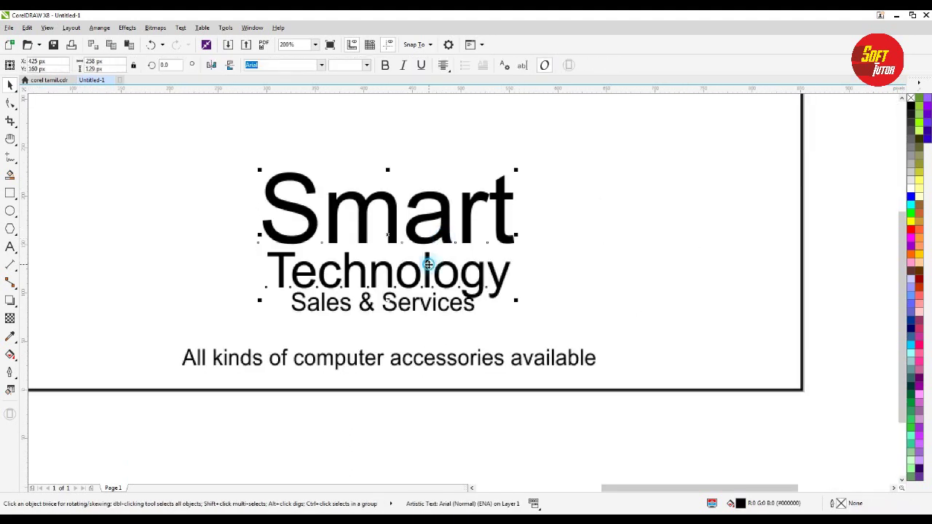
{"action": "left_click_drag", "start_coordinate": [428, 265], "coordinate": [428, 250]}
- Move "Sales & Services" down slightly and shrink "Technology" so it is clearly narrower than "Smart"
{"action": "key", "text": "ctrl+a"}
{"action": "left_click", "coordinate": [423, 308]}
{"action": "left_click_drag", "start_coordinate": [421, 306], "coordinate": [422, 315]}
{"action": "left_click", "coordinate": [422, 265]}
{"action": "left_click_drag", "start_coordinate": [513, 284], "coordinate": [487, 287]}
- Change the font of the "Smart" title text to Call Of Ops Duty
{"action": "double_click", "coordinate": [439, 202]}
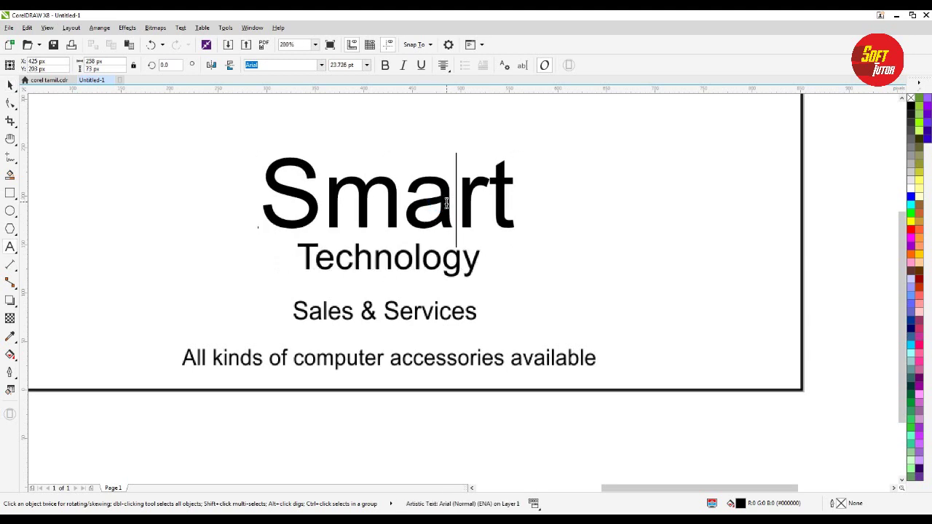
{"action": "key", "text": "Escape"}
{"action": "left_click", "coordinate": [322, 65]}
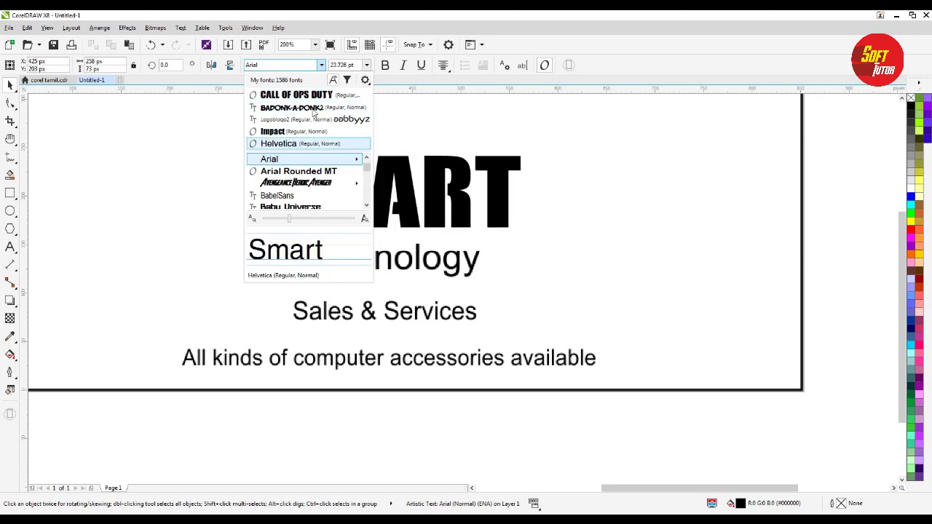
{"action": "left_click", "coordinate": [312, 95]}
{"action": "left_click", "coordinate": [608, 222]}
{"action": "left_click", "coordinate": [495, 432]}
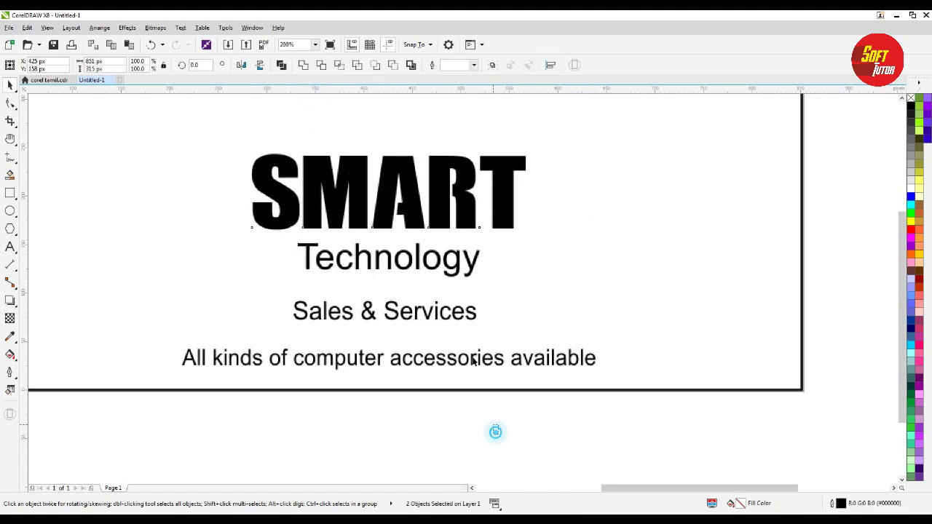
- Convert "Technology" to uppercase and shrink it to a narrower width than "SMART"
{"action": "left_click", "coordinate": [451, 262]}
{"action": "double_click", "coordinate": [452, 263]}
{"action": "key", "text": "shift+F3"}
{"action": "key", "text": "u"}
{"action": "key", "text": "Return"}
{"action": "key", "text": "ctrl+space"}
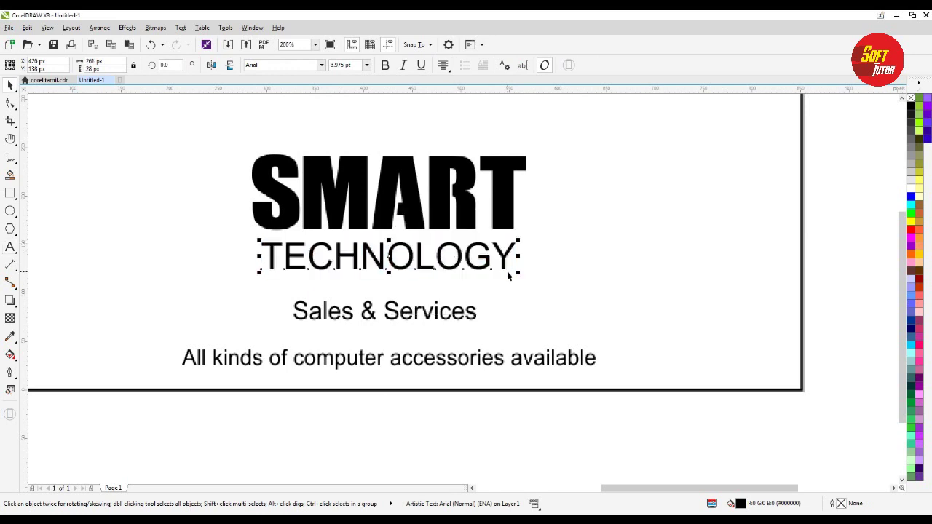
{"action": "left_click_drag", "start_coordinate": [516, 275], "coordinate": [480, 279]}
- Widen the letter spacing of "TECHNOLOGY" to nearly the width of "SMART" and center the two words on each other
{"action": "double_click", "coordinate": [372, 263]}
{"action": "key", "text": "ctrl+shift+Right"}
{"action": "key", "text": "ctrl+shift+Right"}
{"action": "key", "text": "ctrl+shift+Right"}
{"action": "key", "text": "ctrl+shift+Right"}
{"action": "key", "text": "ctrl+shift+Right"}
{"action": "key", "text": "ctrl+shift+Right"}
{"action": "key", "text": "ctrl+shift+Right"}
{"action": "key", "text": "ctrl+shift+Right"}
{"action": "key", "text": "ctrl+shift+Right"}
{"action": "key", "text": "ctrl+space"}
{"action": "left_click", "coordinate": [408, 209], "text": "shift"}
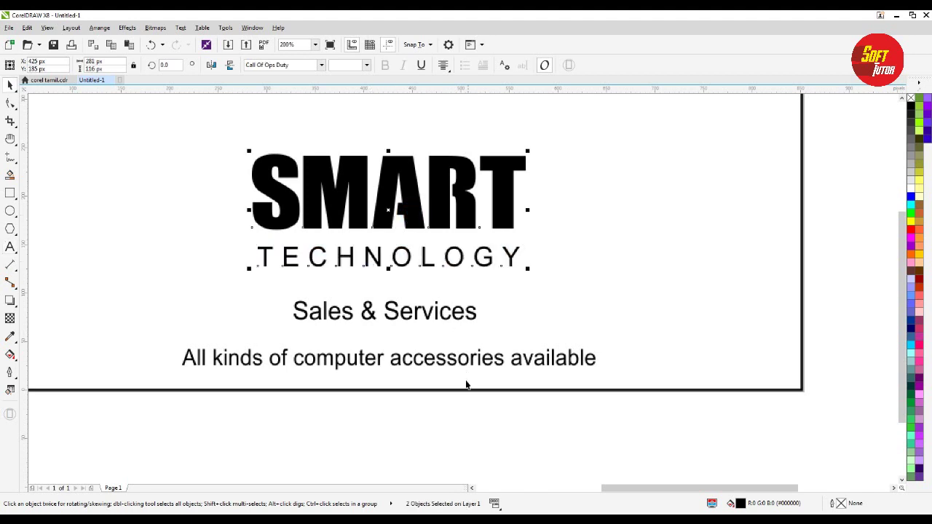
- Move the accessories line up slightly and place "Sales & Services" directly beneath "TECHNOLOGY"
{"action": "left_click", "coordinate": [437, 364]}
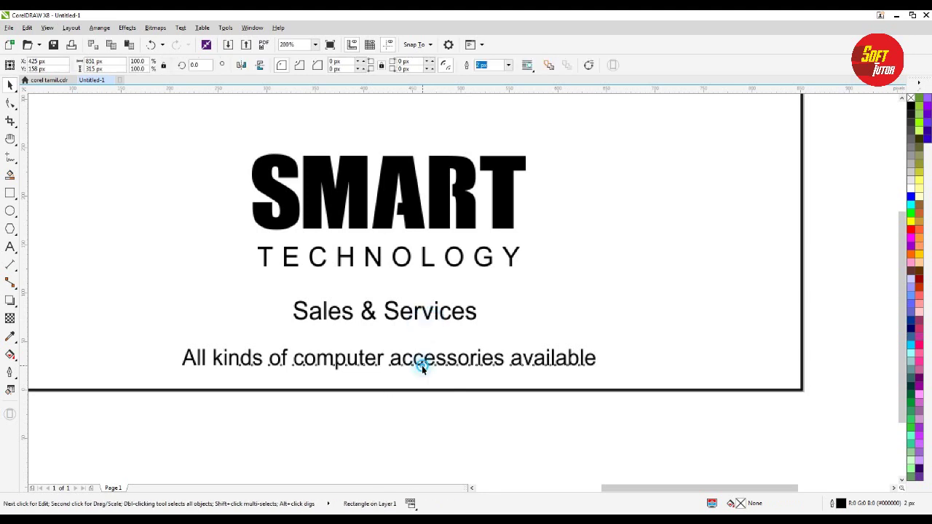
{"action": "left_click", "coordinate": [421, 366]}
{"action": "left_click_drag", "start_coordinate": [412, 364], "coordinate": [411, 361]}
{"action": "left_click", "coordinate": [411, 313]}
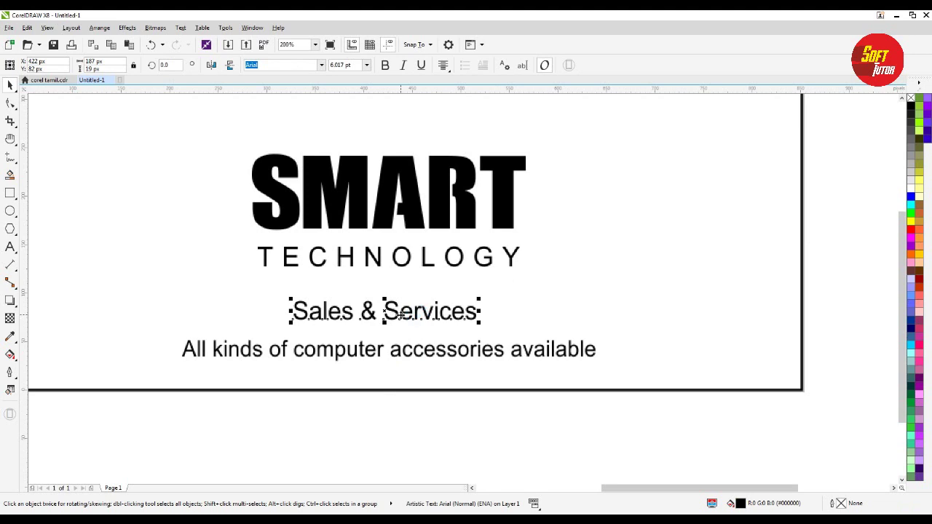
{"action": "left_click_drag", "start_coordinate": [397, 313], "coordinate": [409, 298]}
{"action": "left_click", "coordinate": [427, 260]}
{"action": "left_click", "coordinate": [401, 400]}
- Shrink "SMART", "TECHNOLOGY" and "Sales & Services" together slightly about their common center
{"action": "scroll", "coordinate": [401, 400], "scroll_direction": "down", "scroll_amount": 1}
{"action": "left_click", "coordinate": [678, 303]}
{"action": "left_click_drag", "start_coordinate": [645, 262], "coordinate": [513, 317]}
{"action": "left_click", "coordinate": [682, 267]}
{"action": "left_click_drag", "start_coordinate": [687, 225], "coordinate": [295, 373]}
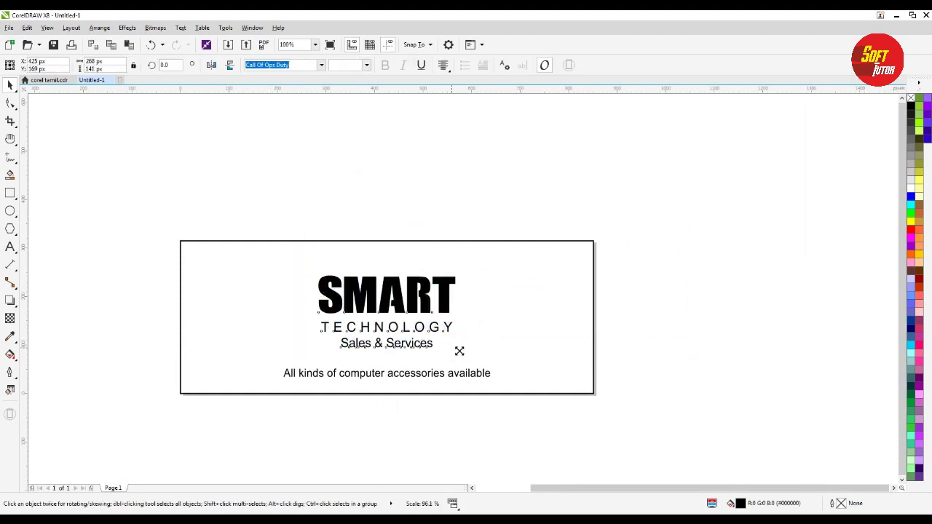
{"action": "left_click", "coordinate": [458, 349]}
{"action": "key", "text": "h"}
{"action": "left_click_drag", "start_coordinate": [483, 341], "coordinate": [485, 324]}
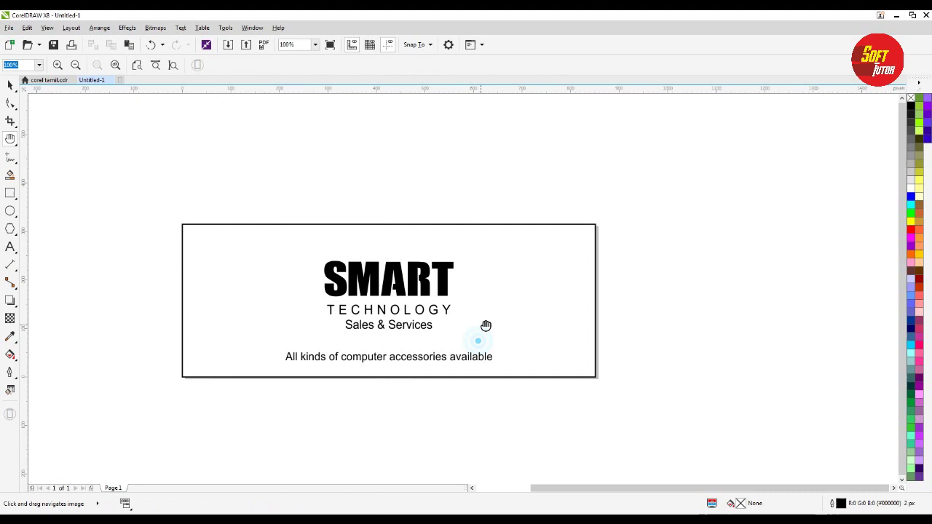
{"action": "key", "text": "space"}
{"action": "left_click", "coordinate": [760, 276]}
- Duplicate the banner rectangle, narrow the copy to 39.7% of its width about its center and skew it rightward into a parallelogram
{"action": "left_click", "coordinate": [266, 254]}
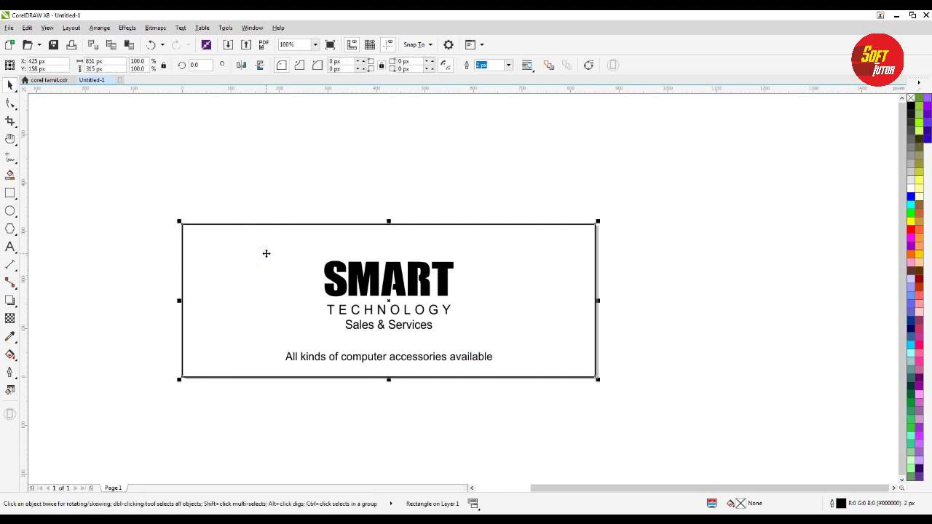
{"action": "left_click_drag", "start_coordinate": [540, 222], "coordinate": [544, 217]}
{"action": "left_click_drag", "start_coordinate": [604, 296], "coordinate": [477, 296]}
{"action": "left_click", "coordinate": [398, 225]}
{"action": "left_click_drag", "start_coordinate": [394, 216], "coordinate": [437, 229]}
{"action": "left_click", "coordinate": [546, 246]}
{"action": "left_click", "coordinate": [420, 225]}
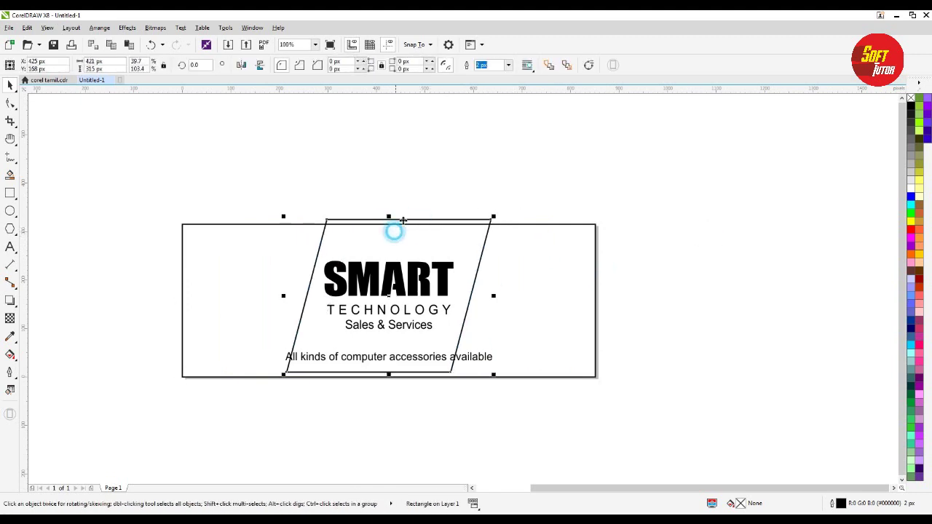
- Reduce the parallelogram's slant to an overall width of about 399 px and align it vertically with the banner rectangle
{"action": "left_click", "coordinate": [412, 221]}
{"action": "left_click_drag", "start_coordinate": [387, 214], "coordinate": [374, 218]}
{"action": "left_click", "coordinate": [408, 241]}
{"action": "left_click", "coordinate": [276, 239], "text": "shift"}
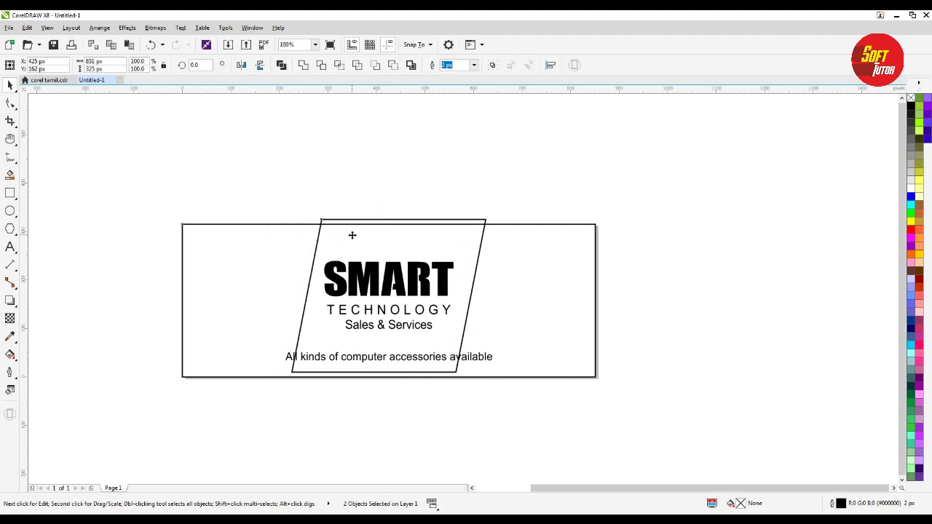
{"action": "left_click", "coordinate": [532, 164]}
{"action": "left_click", "coordinate": [513, 410]}
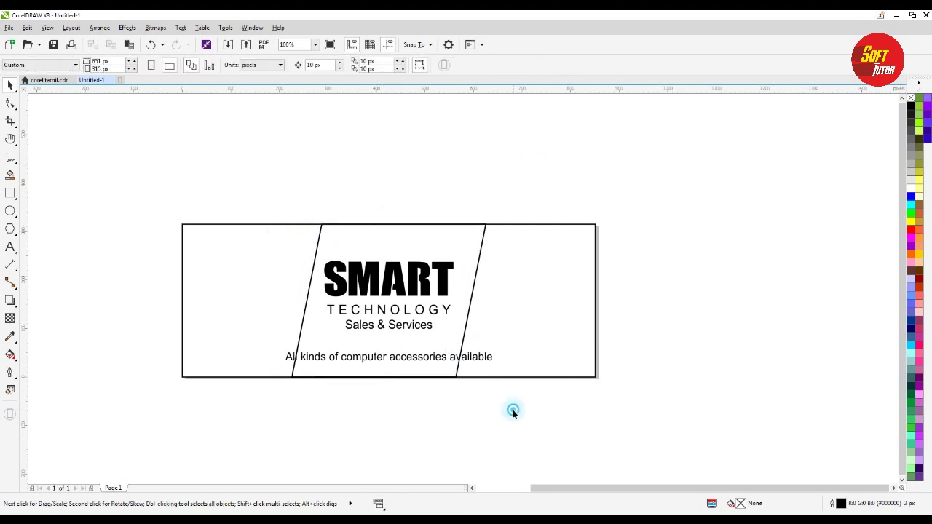
{"action": "left_click", "coordinate": [430, 352]}
{"action": "left_click_drag", "start_coordinate": [619, 214], "coordinate": [280, 309]}
{"action": "left_click", "coordinate": [674, 241]}
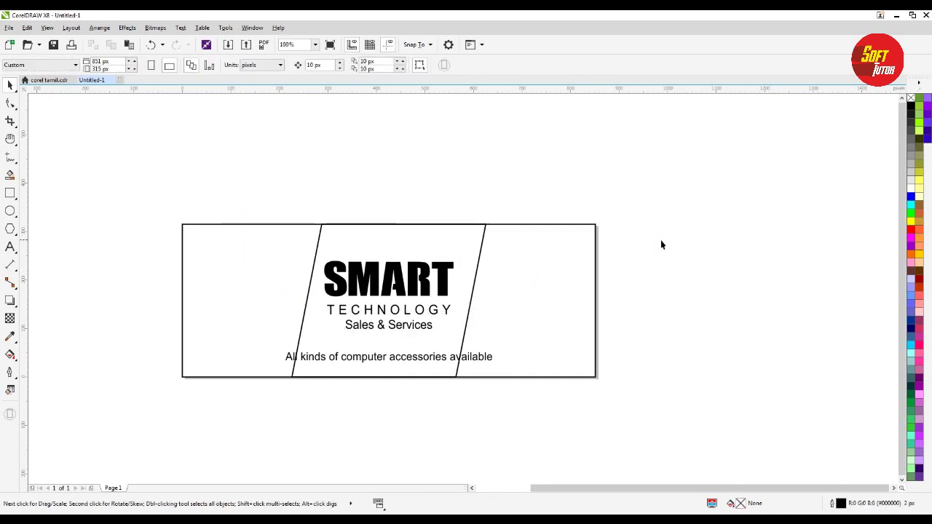
{"action": "left_click", "coordinate": [422, 270]}
{"action": "left_click", "coordinate": [695, 240]}
- Apply a linear fountain fill to the parallelogram, running from black at its upper edge to red at its lower edge
{"action": "left_click", "coordinate": [421, 234]}
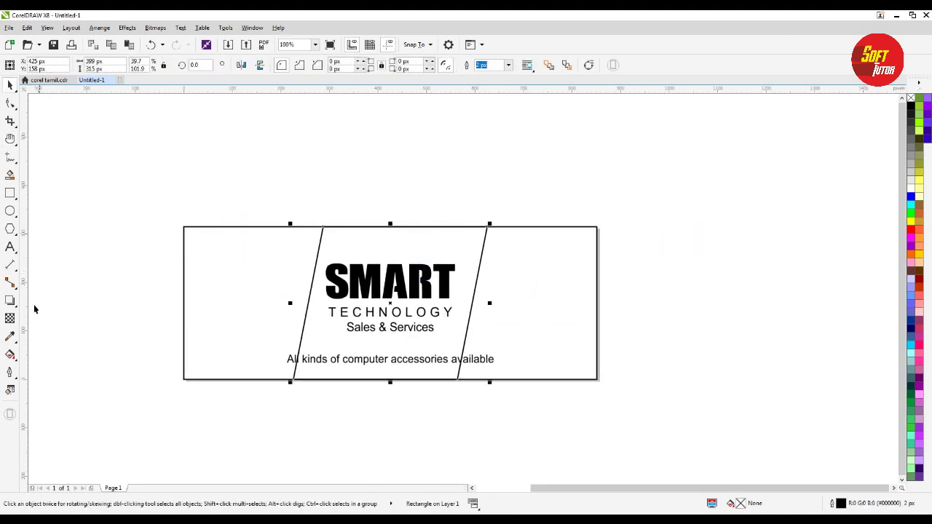
{"action": "left_click", "coordinate": [10, 355]}
{"action": "mouse_move", "coordinate": [420, 233]}
{"action": "left_mouse_down"}
{"action": "mouse_move", "coordinate": [374, 393]}
{"action": "mouse_move", "coordinate": [396, 383]}
{"action": "left_mouse_up"}
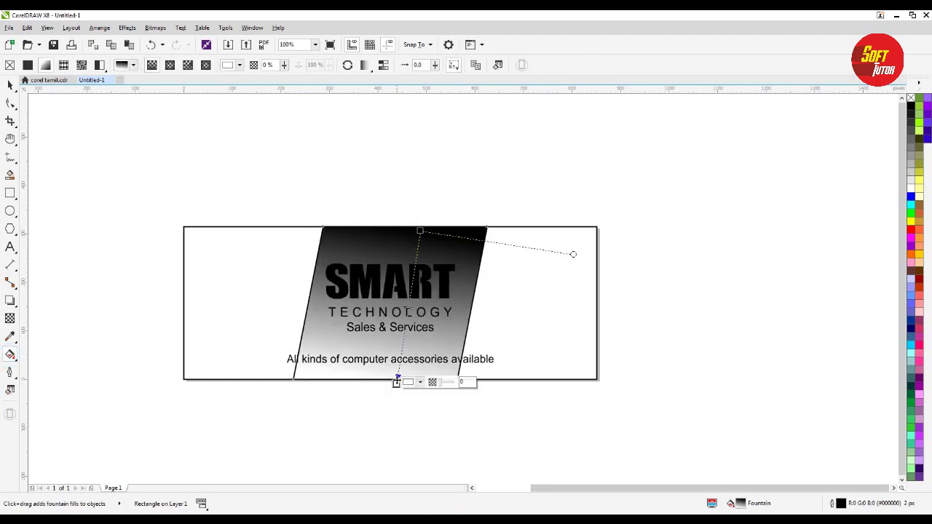
{"action": "left_click", "coordinate": [911, 230]}
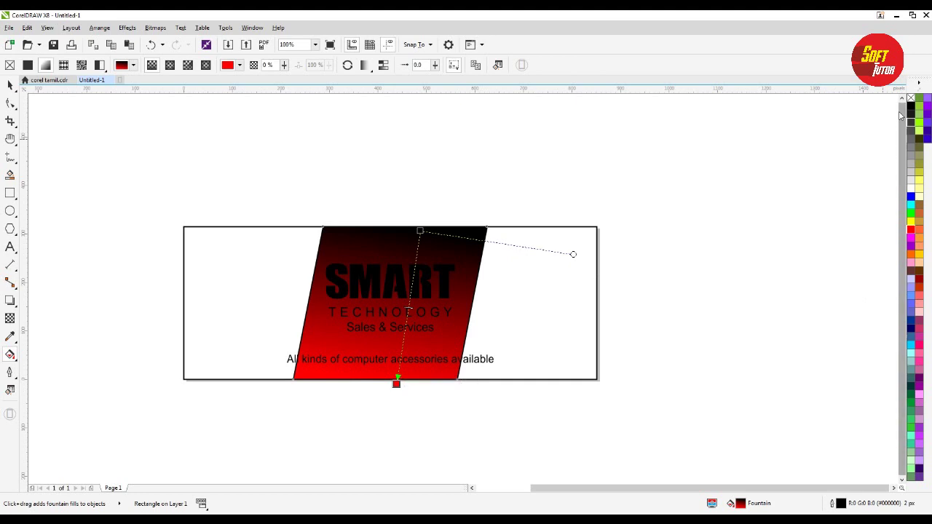
- Color "SMART", "TECHNOLOGY" and "Sales & Services" white
{"action": "left_click", "coordinate": [10, 86]}
{"action": "left_click_drag", "start_coordinate": [610, 186], "coordinate": [280, 347]}
{"action": "left_click", "coordinate": [911, 187]}
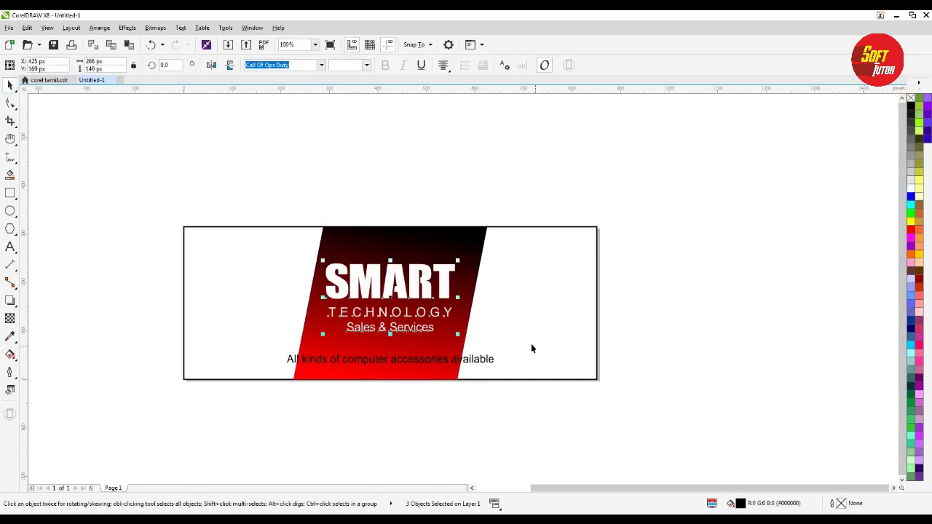
{"action": "left_click", "coordinate": [446, 402]}
{"action": "left_click", "coordinate": [444, 360]}
{"action": "left_click", "coordinate": [437, 397]}
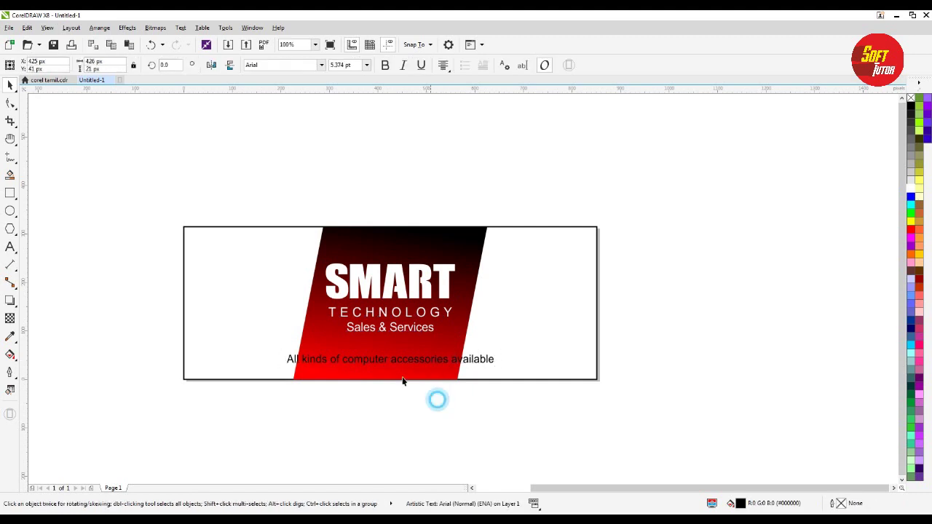
- Make a copy of the banner rectangle about 53 px high and align it to the banner's bottom edge and horizontal center
{"action": "left_click", "coordinate": [205, 274]}
{"action": "left_click_drag", "start_coordinate": [391, 222], "coordinate": [379, 349]}
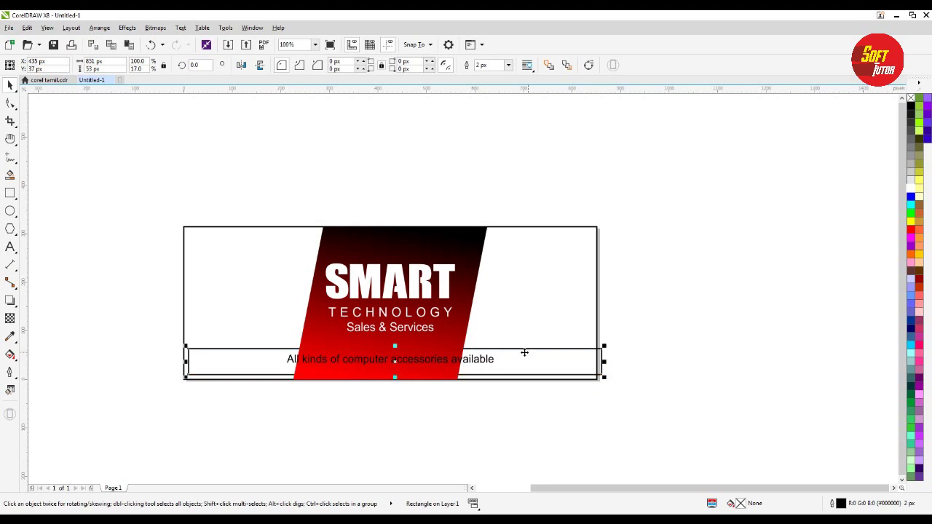
{"action": "left_click", "coordinate": [524, 327], "text": "shift"}
{"action": "left_click", "coordinate": [692, 349]}
- Center the accessories text on the bottom strip and enlarge it slightly
{"action": "left_click", "coordinate": [484, 360]}
{"action": "left_click", "coordinate": [537, 364], "text": "shift"}
{"action": "key", "text": "c"}
{"action": "left_click", "coordinate": [568, 409]}
{"action": "left_click", "coordinate": [483, 377]}
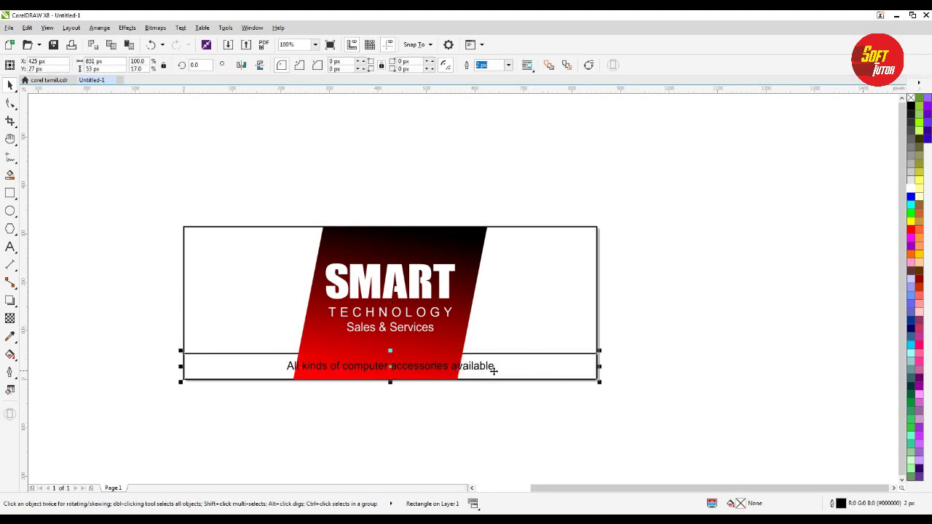
{"action": "left_click", "coordinate": [493, 368]}
{"action": "left_click_drag", "start_coordinate": [499, 378], "coordinate": [536, 398]}
- Fill the bottom strip with black and send the gradient parallelogram one level back, behind the strip
{"action": "left_click", "coordinate": [527, 372]}
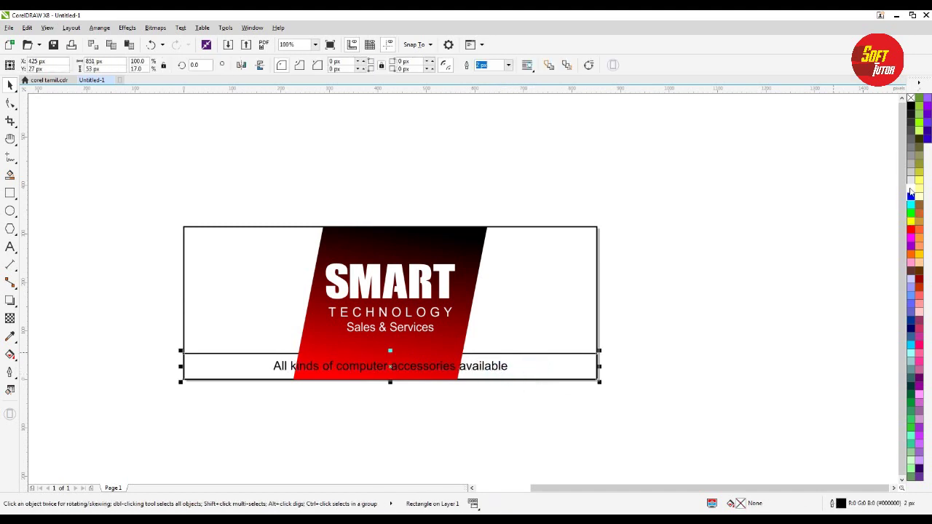
{"action": "left_click", "coordinate": [909, 108]}
{"action": "left_click", "coordinate": [388, 356]}
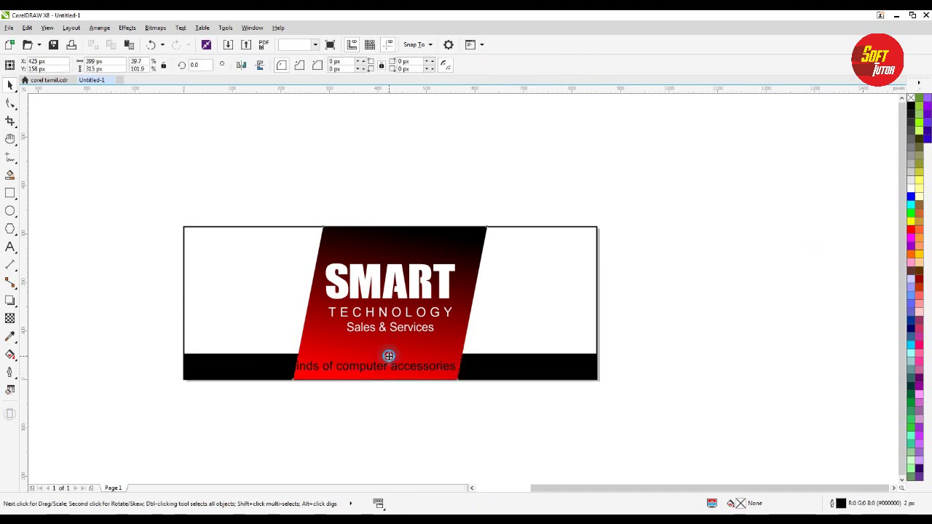
{"action": "key", "text": "ctrl+Page_Down"}
{"action": "left_click", "coordinate": [485, 408]}
- Color the "All kinds of computer accessories available" text white
{"action": "left_click_drag", "start_coordinate": [546, 405], "coordinate": [183, 351]}
{"action": "left_click", "coordinate": [910, 189]}
{"action": "left_click", "coordinate": [576, 364], "text": "shift"}
{"action": "left_click", "coordinate": [666, 344]}
{"action": "left_click", "coordinate": [700, 279]}
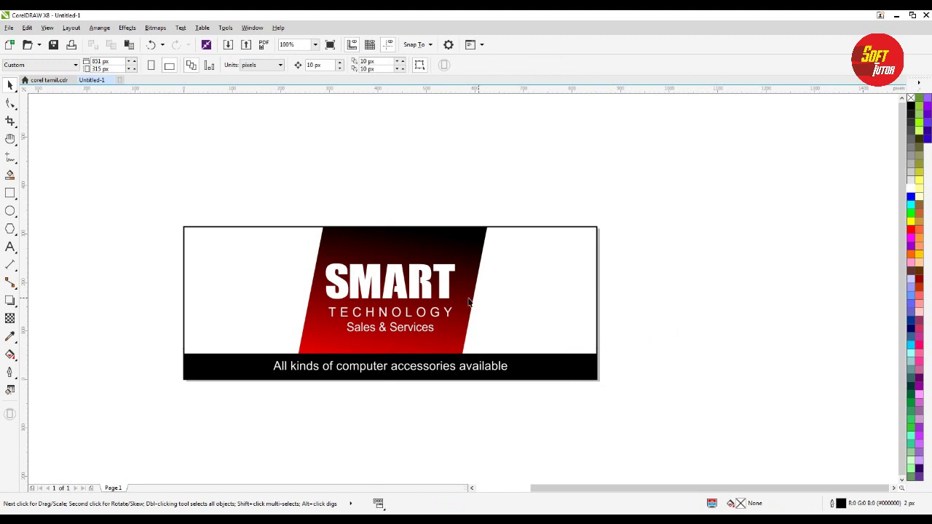
- Color the "SMART" text bright yellow
{"action": "left_click", "coordinate": [427, 285]}
{"action": "left_click_drag", "start_coordinate": [357, 319], "coordinate": [813, 235]}
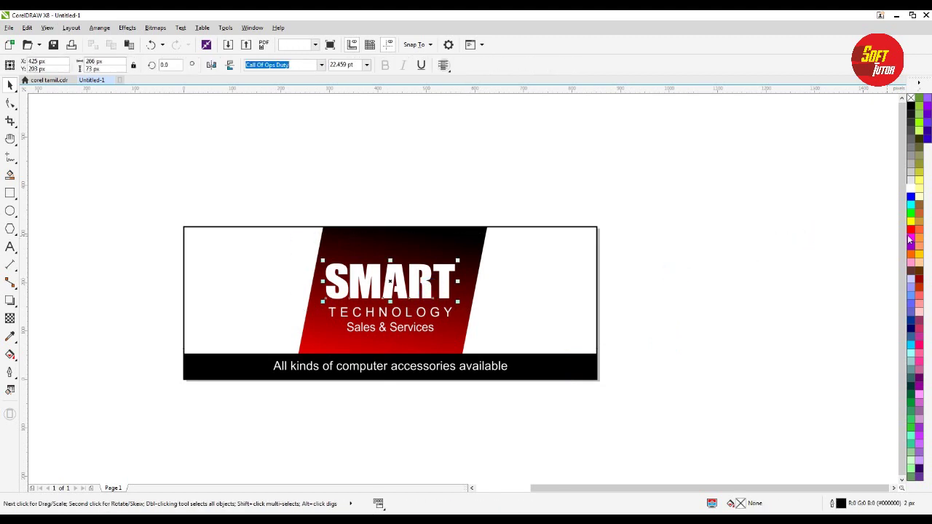
{"action": "left_click", "coordinate": [910, 223]}
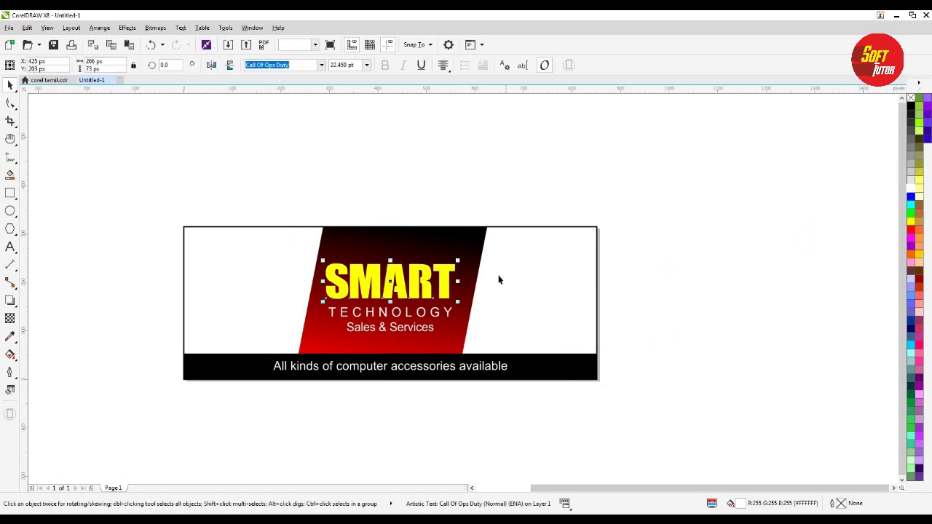
{"action": "left_click", "coordinate": [476, 252]}
{"action": "left_click", "coordinate": [536, 255]}
- Recolor the "SMART" text to a golden yellow
{"action": "left_click", "coordinate": [439, 275]}
{"action": "left_click", "coordinate": [909, 259]}
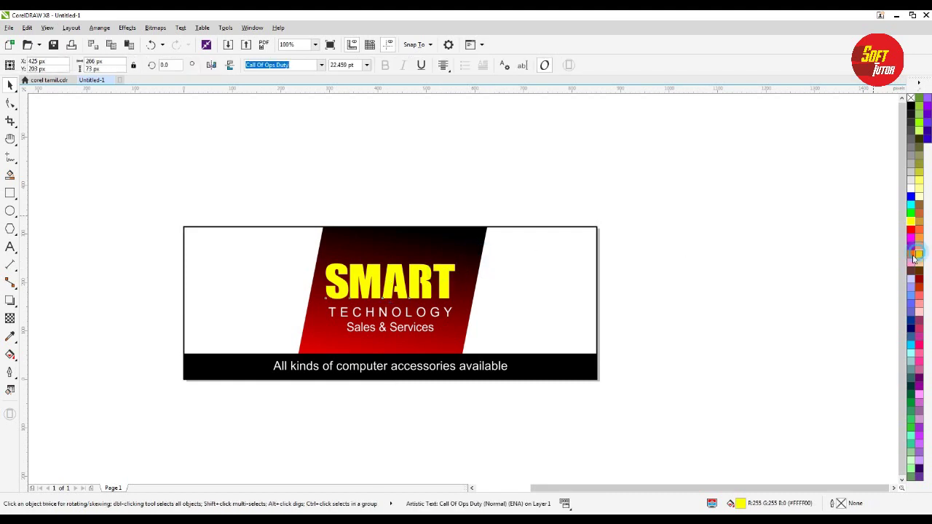
{"action": "left_click", "coordinate": [445, 246]}
{"action": "left_click", "coordinate": [721, 229]}
- Nudge "TECHNOLOGY" up slightly, closer to "SMART"
{"action": "left_click", "coordinate": [399, 319]}
{"action": "left_click_drag", "start_coordinate": [399, 318], "coordinate": [418, 321]}
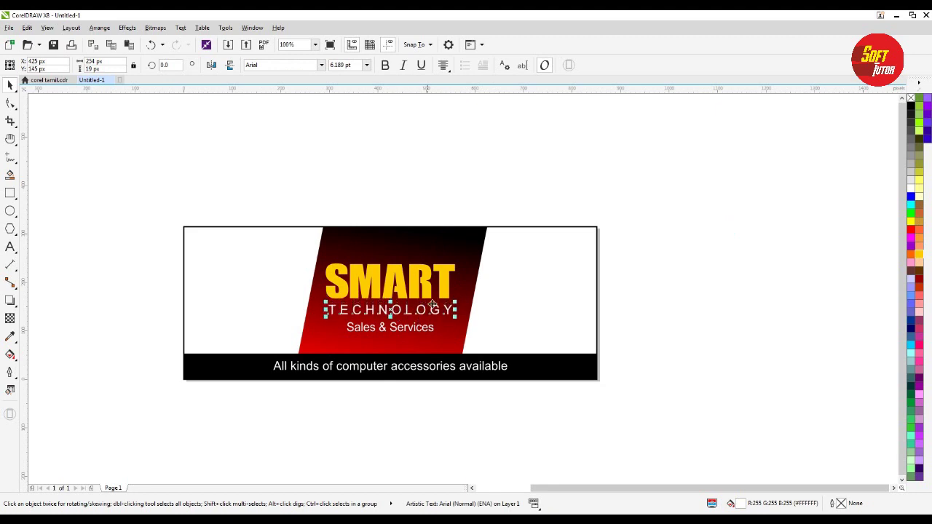
{"action": "left_click", "coordinate": [718, 234]}
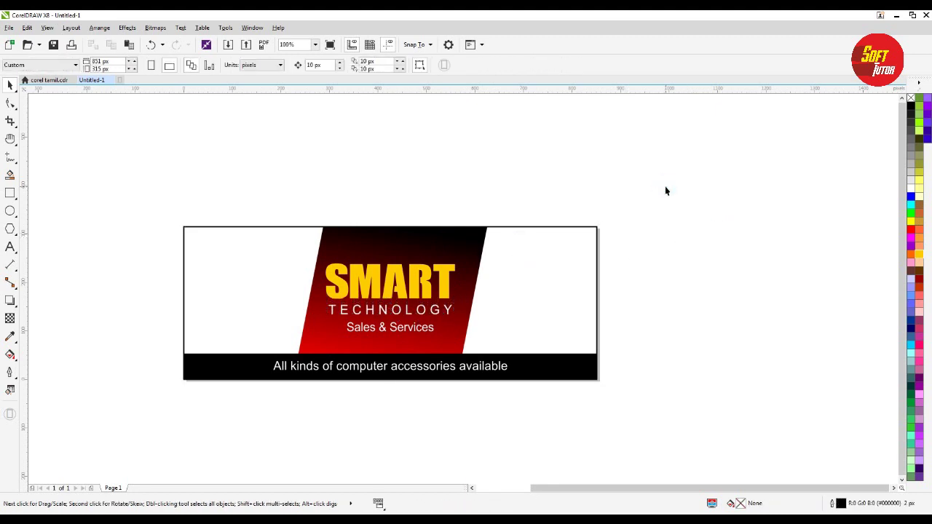
- Import the desktop computer picture B0031BCGIC-2.jpg and the Lenovo Legion laptop JPG from the Desktop folder, placing the laptop at reduced size
{"action": "key", "text": "ctrl+i"}
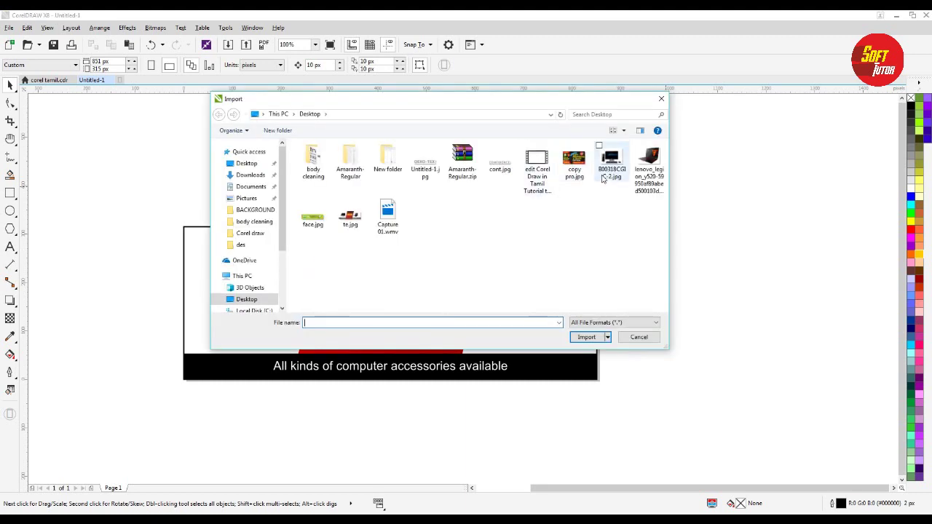
{"action": "left_click", "coordinate": [611, 164]}
{"action": "left_click", "coordinate": [649, 171], "text": "ctrl"}
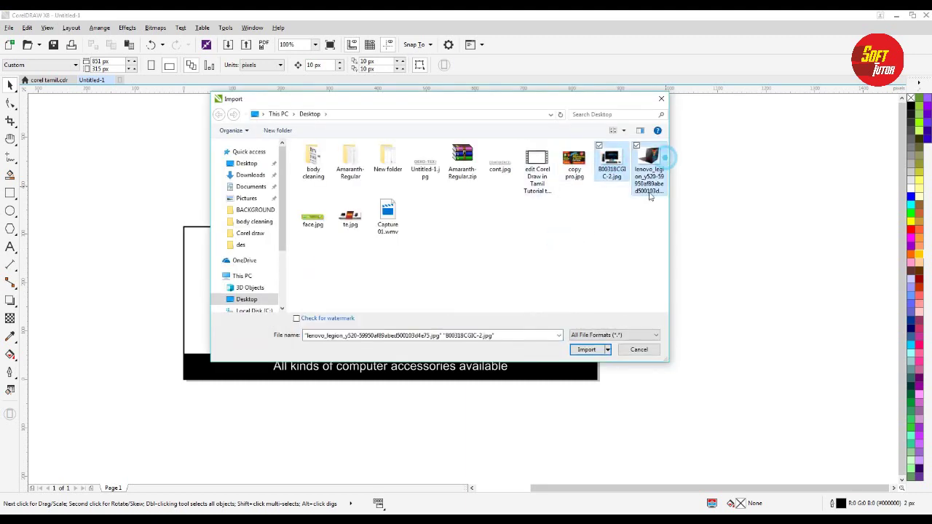
{"action": "left_click", "coordinate": [586, 337]}
{"action": "key", "text": "Return"}
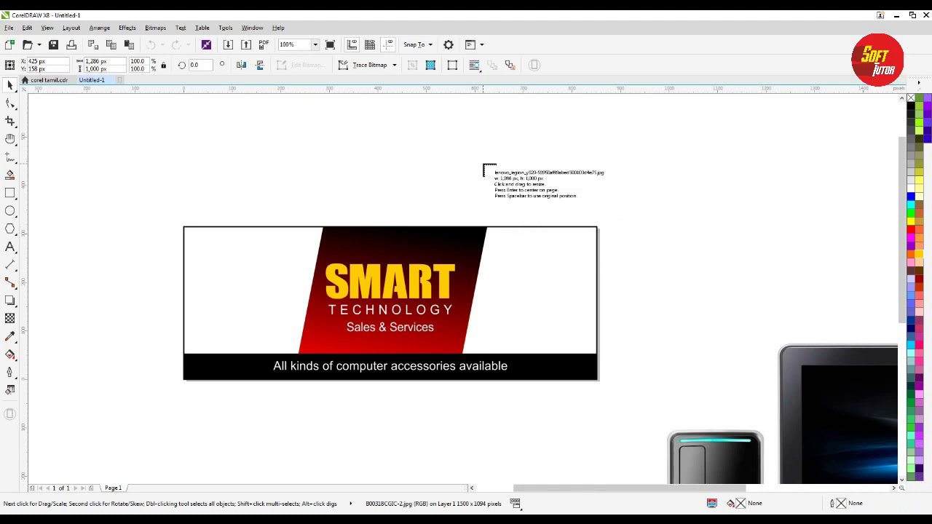
{"action": "left_click_drag", "start_coordinate": [480, 161], "coordinate": [603, 257]}
- Scale the desktop computer picture to about 236 x 172 px in the banner's left white area and fit the laptop into the right one
{"action": "left_click_drag", "start_coordinate": [648, 235], "coordinate": [725, 340]}
{"action": "left_click_drag", "start_coordinate": [795, 383], "coordinate": [260, 292]}
{"action": "left_click_drag", "start_coordinate": [582, 195], "coordinate": [572, 273]}
{"action": "left_click_drag", "start_coordinate": [592, 237], "coordinate": [575, 253]}
- Shrink the desktop computer and laptop pictures slightly and adjust their positions within the white side areas
{"action": "left_click", "coordinate": [305, 269]}
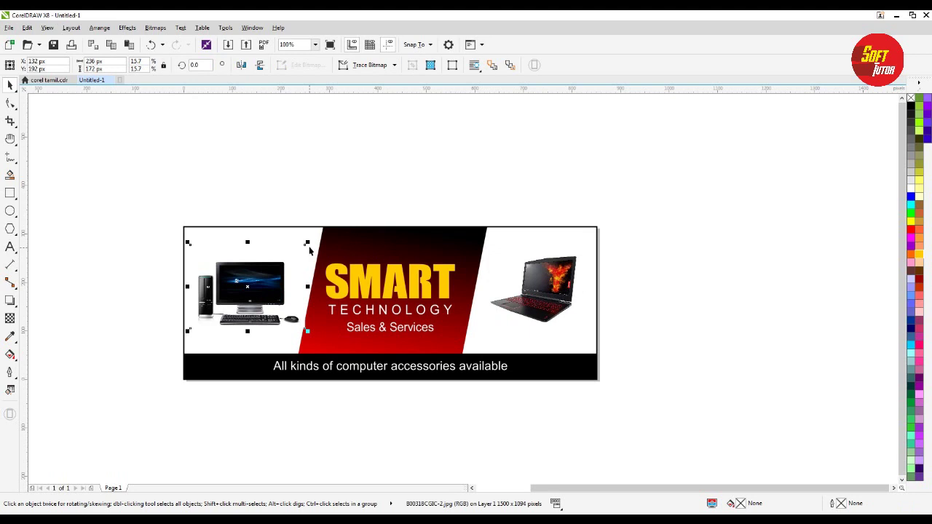
{"action": "left_click_drag", "start_coordinate": [306, 243], "coordinate": [288, 257]}
{"action": "left_click_drag", "start_coordinate": [262, 298], "coordinate": [264, 301]}
{"action": "left_click_drag", "start_coordinate": [569, 288], "coordinate": [568, 288]}
{"action": "left_click_drag", "start_coordinate": [580, 252], "coordinate": [571, 260]}
- Remove the black outline from the banner's background rectangle
{"action": "left_click", "coordinate": [691, 264]}
{"action": "left_click_drag", "start_coordinate": [548, 193], "coordinate": [343, 340]}
{"action": "left_click", "coordinate": [510, 229]}
{"action": "left_click", "coordinate": [764, 214]}
{"action": "left_click", "coordinate": [575, 232]}
{"action": "left_click", "coordinate": [389, 280]}
{"action": "left_click", "coordinate": [561, 165]}
{"action": "left_click", "coordinate": [534, 243]}
{"action": "left_click", "coordinate": [764, 157]}
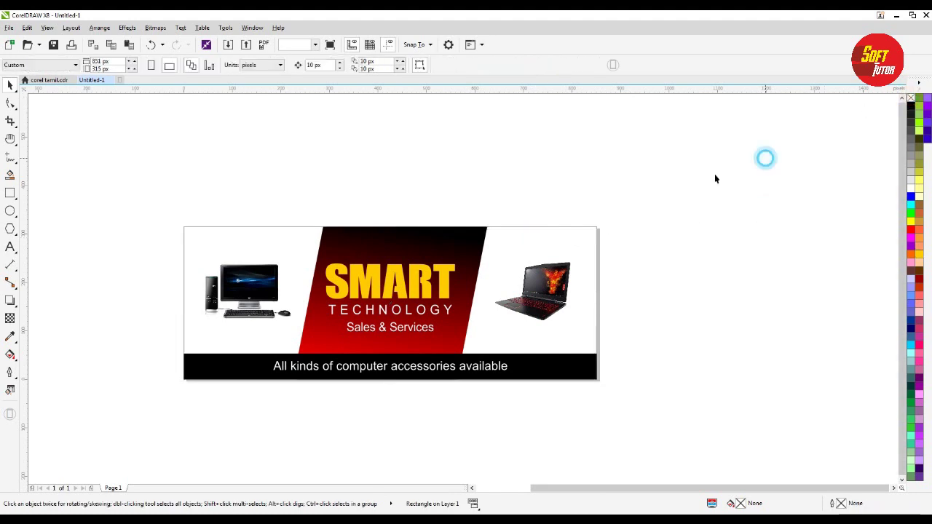
- Select all the banner's objects and group them into one object
{"action": "left_click_drag", "start_coordinate": [169, 212], "coordinate": [693, 428]}
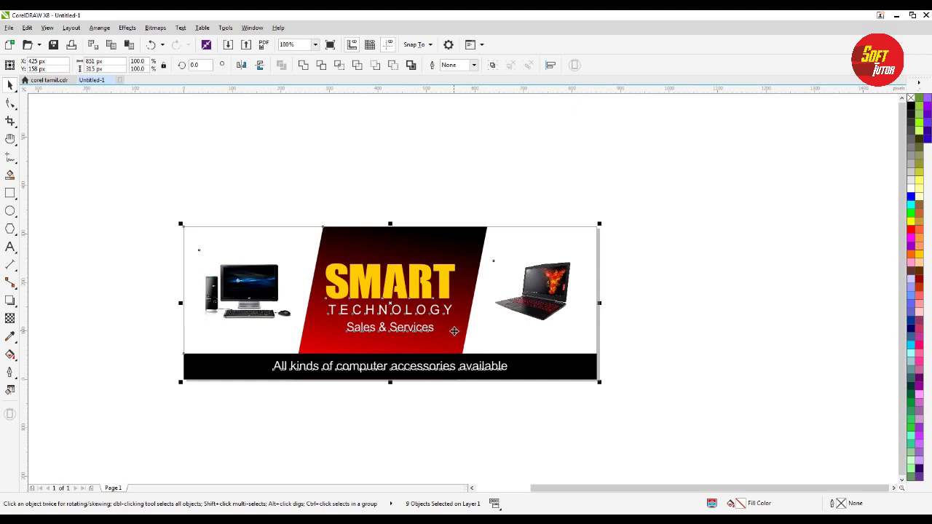
{"action": "left_click_drag", "start_coordinate": [186, 162], "coordinate": [726, 468]}
{"action": "left_click", "coordinate": [687, 350]}
{"action": "left_click_drag", "start_coordinate": [123, 188], "coordinate": [768, 449]}
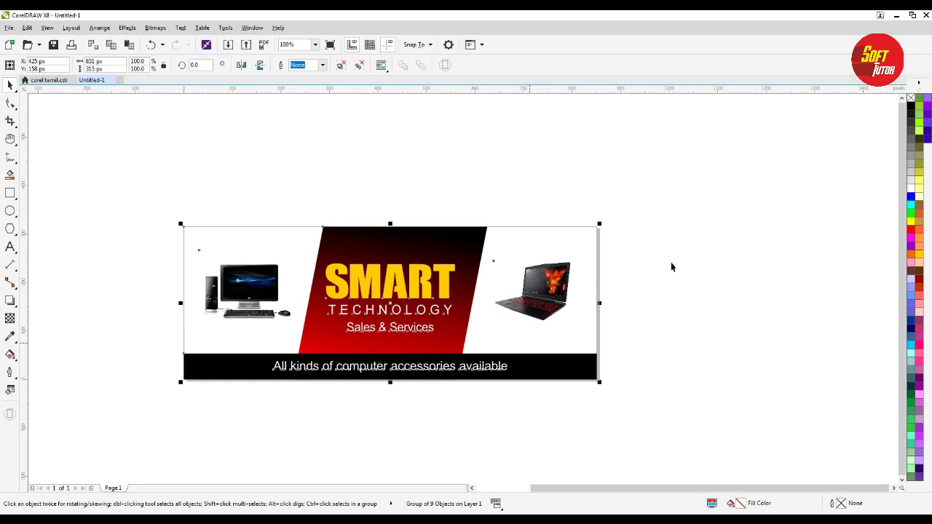
- Export only the selected banner group to the Desktop as a JPG file named banner
{"action": "key", "text": "ctrl+e"}
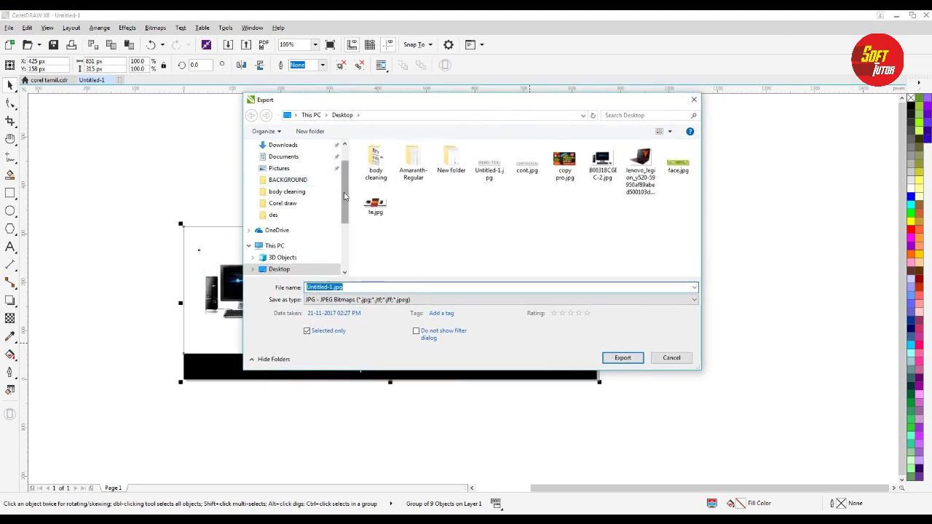
{"action": "scroll", "coordinate": [291, 182], "scroll_direction": "up", "scroll_amount": 1}
{"action": "left_click", "coordinate": [290, 165]}
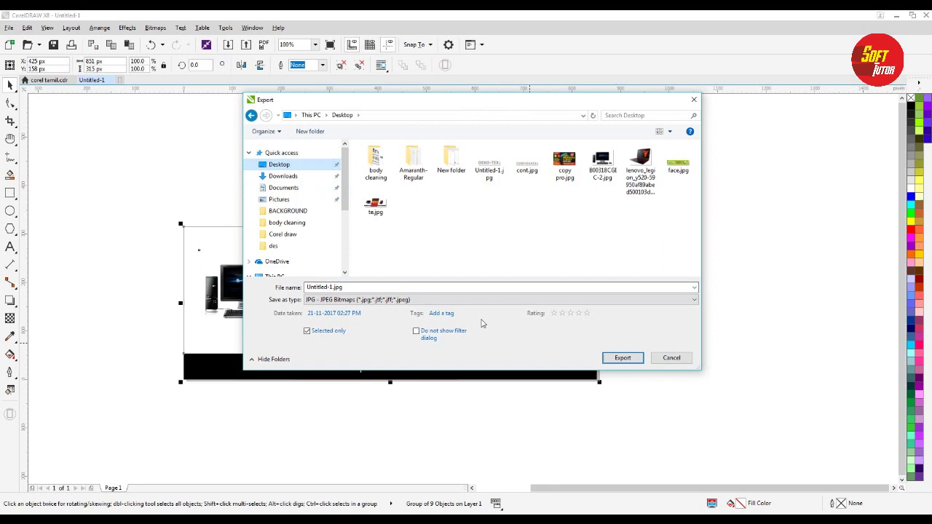
{"action": "left_click", "coordinate": [364, 283]}
{"action": "double_click", "coordinate": [365, 283]}
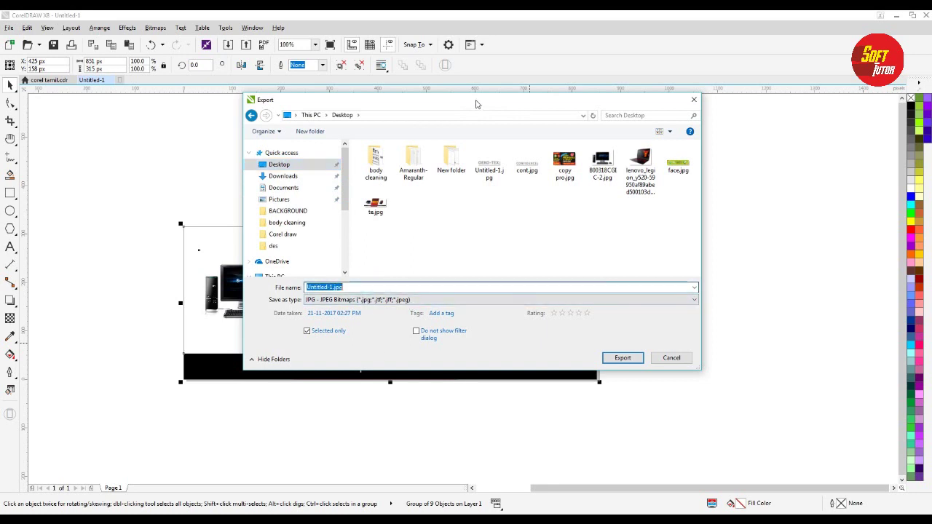
{"action": "left_click_drag", "start_coordinate": [476, 104], "coordinate": [527, 116]}
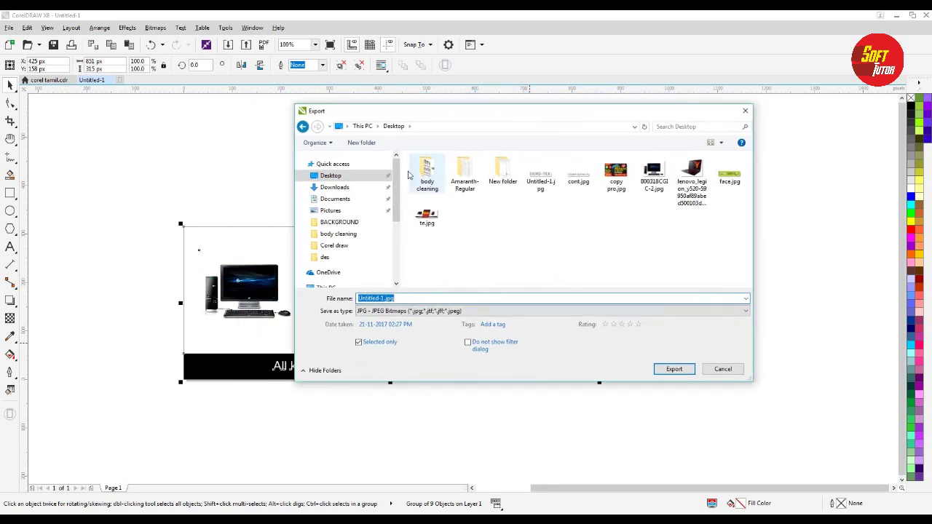
{"action": "scroll", "coordinate": [350, 218], "scroll_direction": "down", "scroll_amount": 1}
{"action": "scroll", "coordinate": [350, 219], "scroll_direction": "up", "scroll_amount": 1}
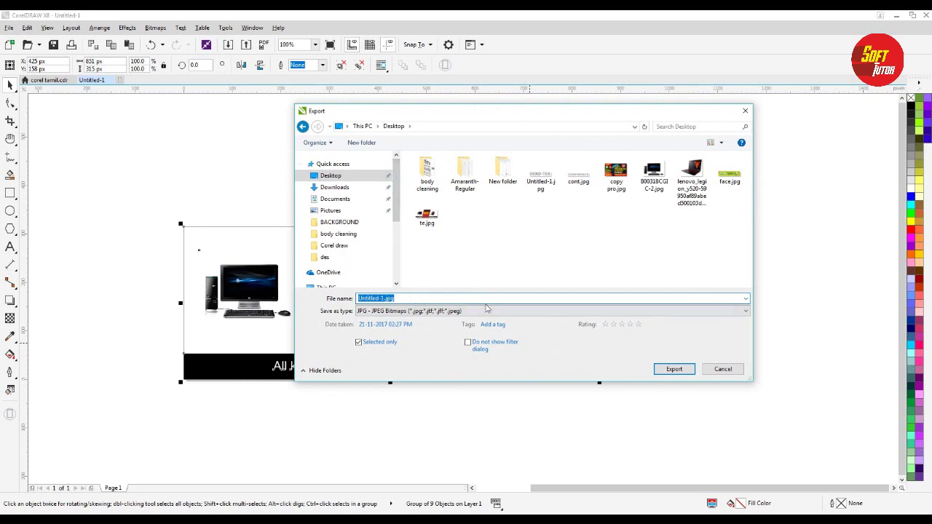
{"action": "type", "text": "banner"}
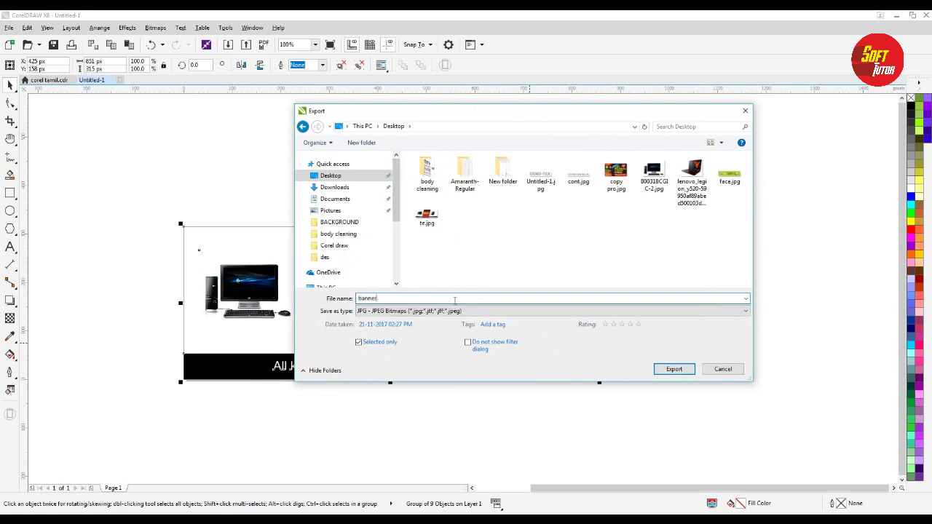
{"action": "left_click", "coordinate": [671, 369]}
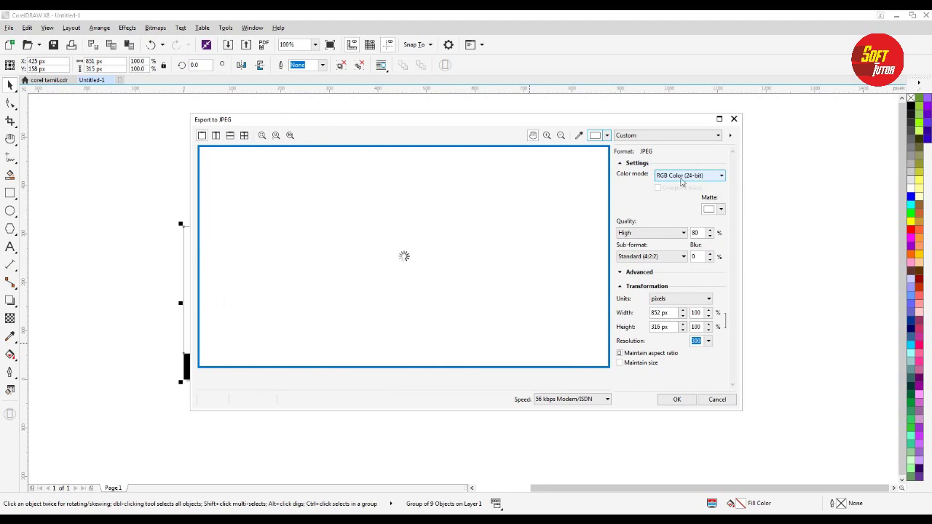
- Keep the JPEG colour mode at RGB Color (24-bit), complete the export and deselect the banner
{"action": "left_click", "coordinate": [681, 182]}
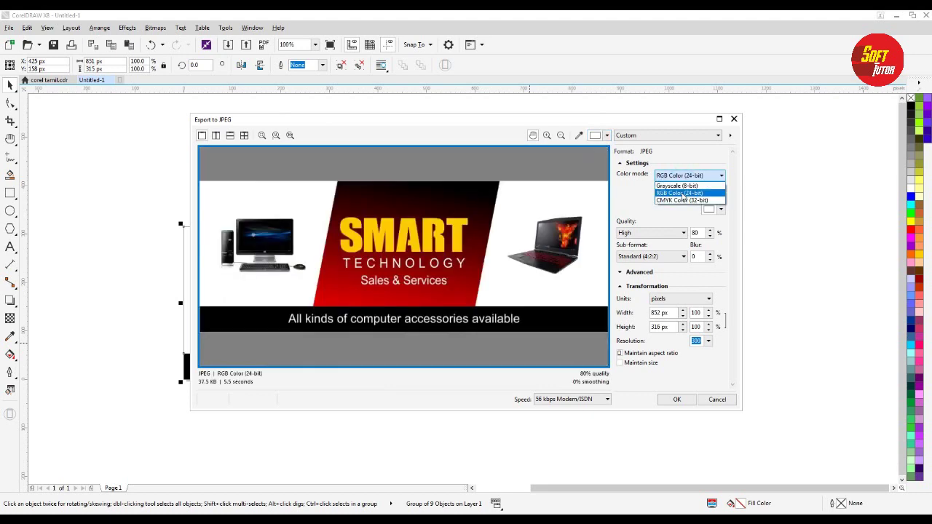
{"action": "left_click", "coordinate": [679, 193]}
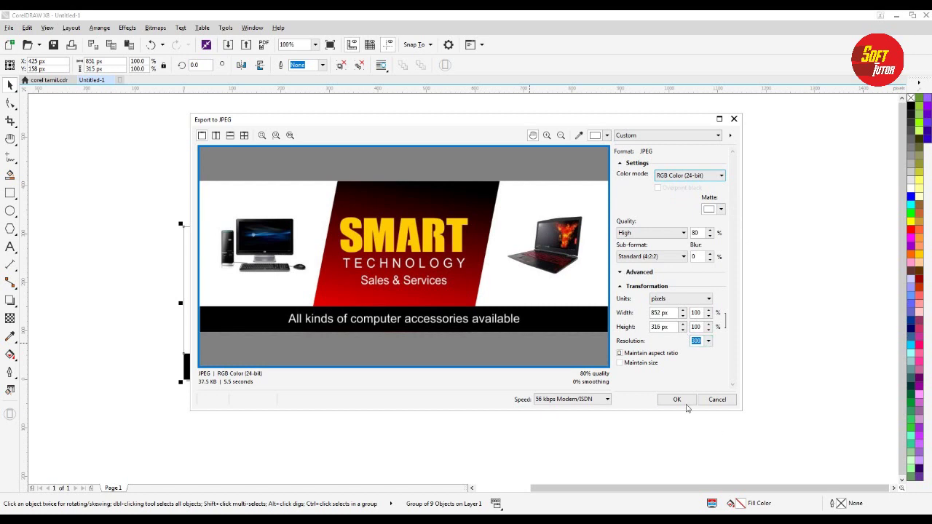
{"action": "left_click", "coordinate": [676, 400]}
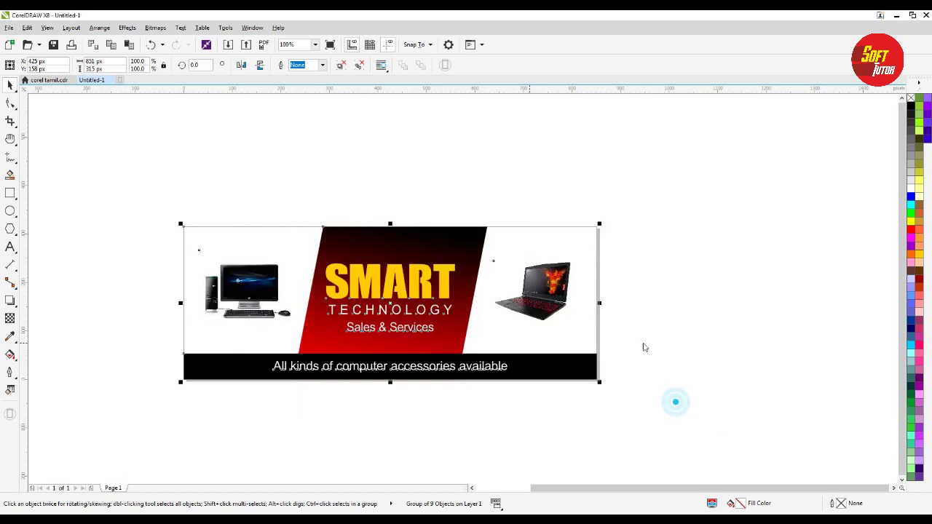
{"action": "left_click", "coordinate": [707, 287]}
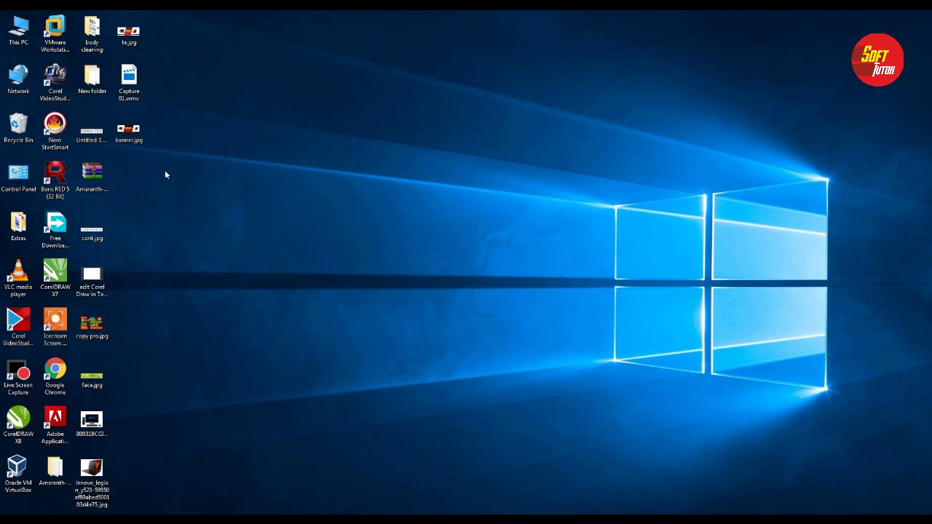
- Open banner.jpg from the desktop, view it in the maximized image viewer, and close the viewer
{"action": "left_click", "coordinate": [129, 130]}
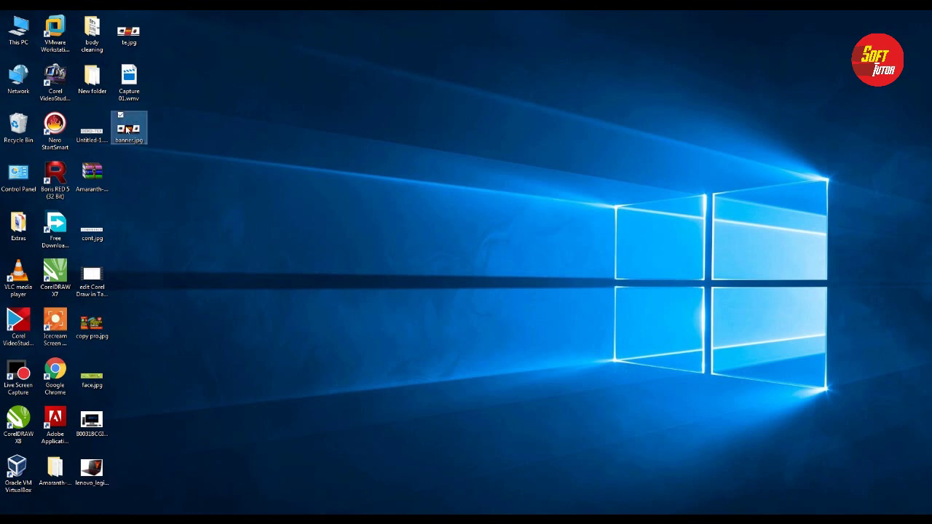
{"action": "key", "text": "Return"}
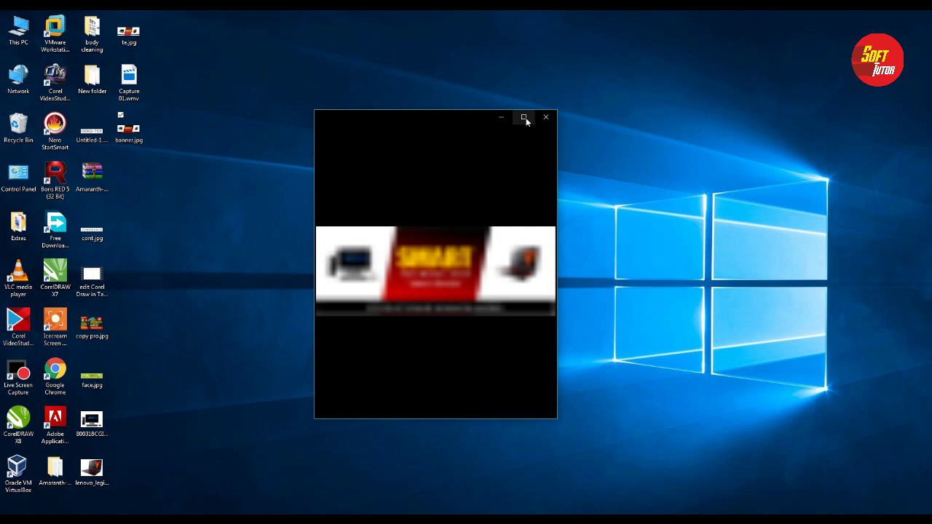
{"action": "left_click", "coordinate": [524, 117]}
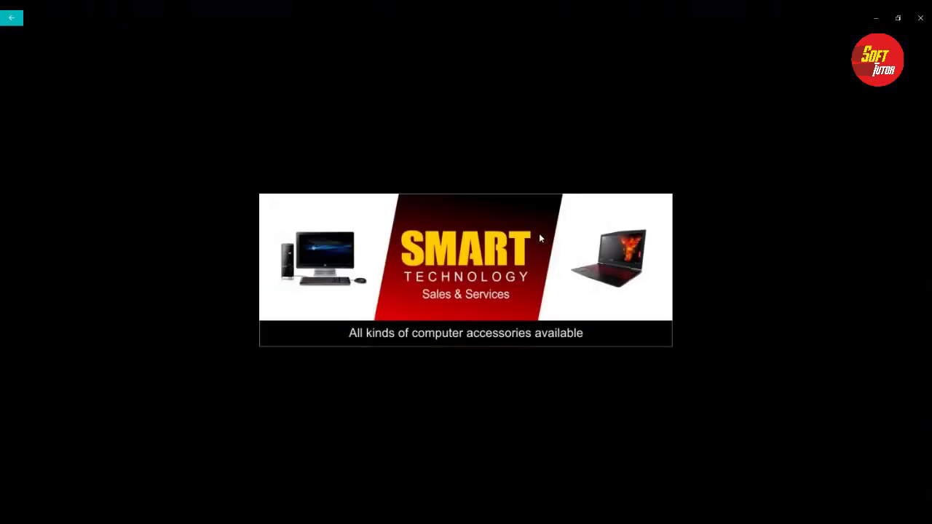
{"action": "left_click", "coordinate": [923, 19]}
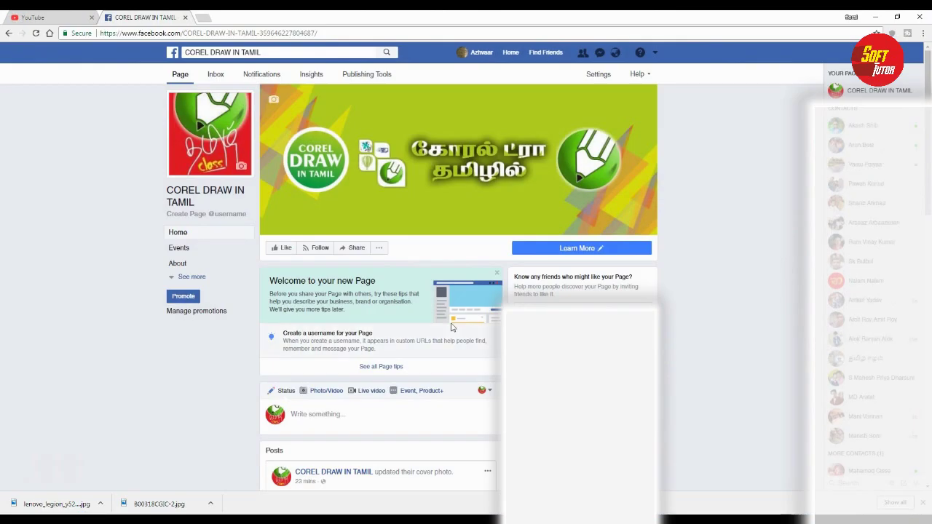
- Upload the exported banner as the COREL DRAW IN TAMIL Facebook page's cover photo to preview it, and cancel the change
{"action": "mouse_move", "coordinate": [452, 201]}
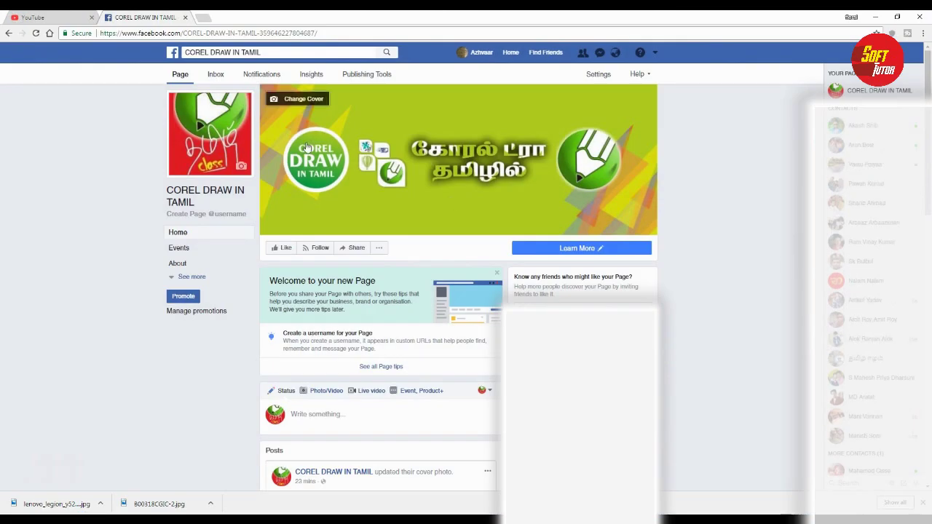
{"action": "left_click", "coordinate": [300, 100]}
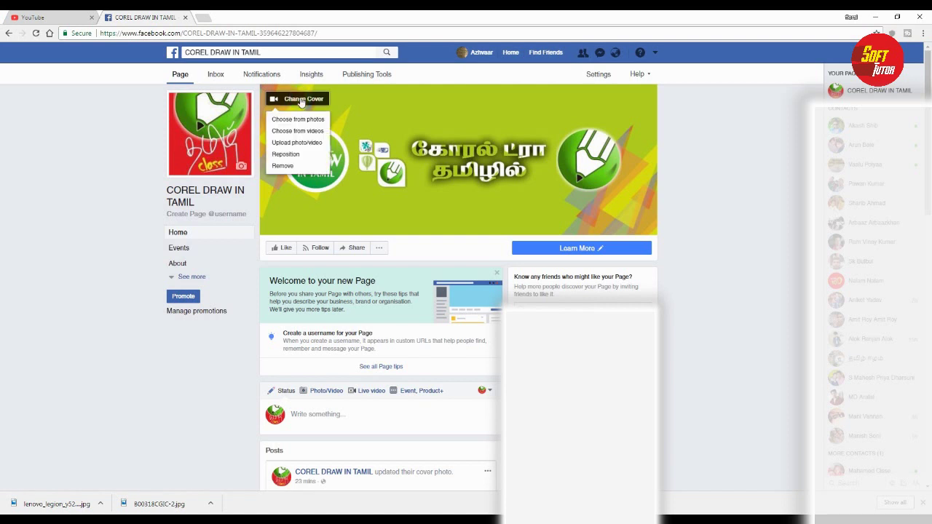
{"action": "left_click", "coordinate": [307, 143]}
{"action": "left_click", "coordinate": [289, 157]}
{"action": "left_click", "coordinate": [488, 261]}
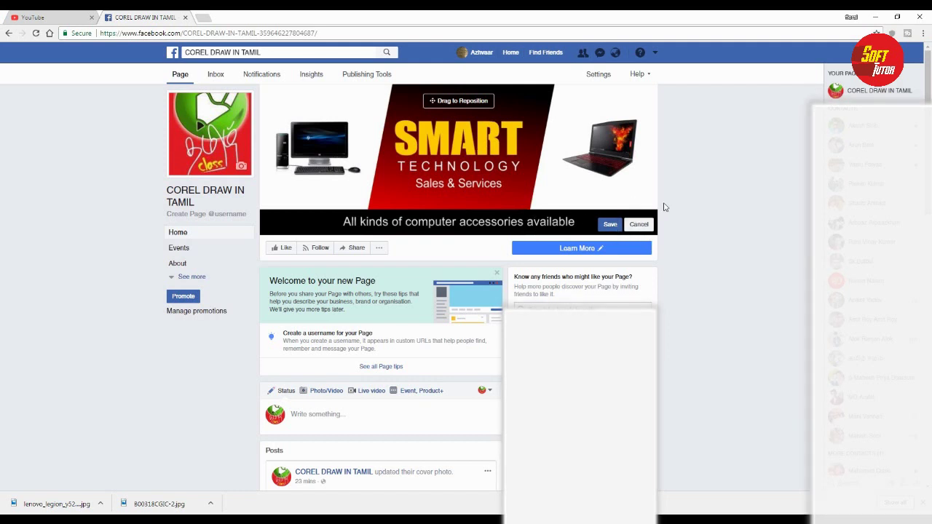
{"action": "left_click", "coordinate": [638, 226]}
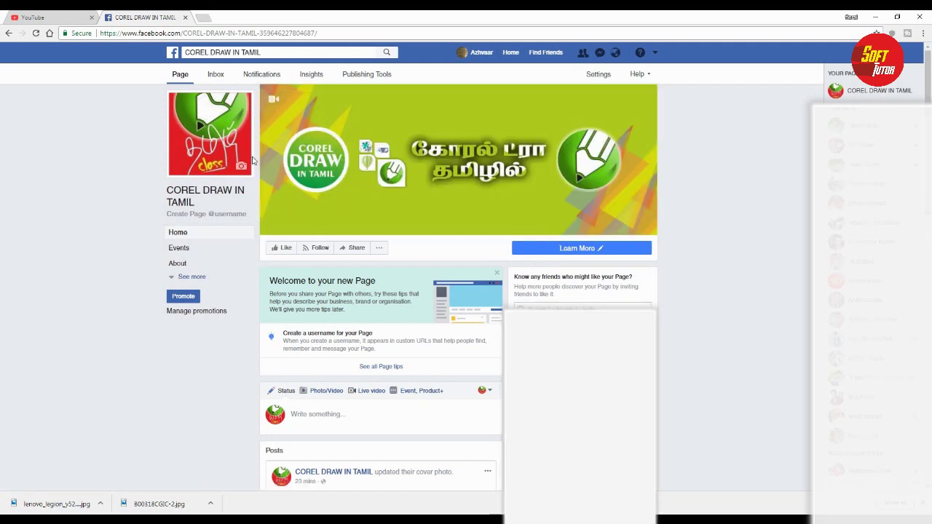
- Look at the options for changing the Facebook page's profile picture and dismiss them
{"action": "mouse_move", "coordinate": [240, 169]}
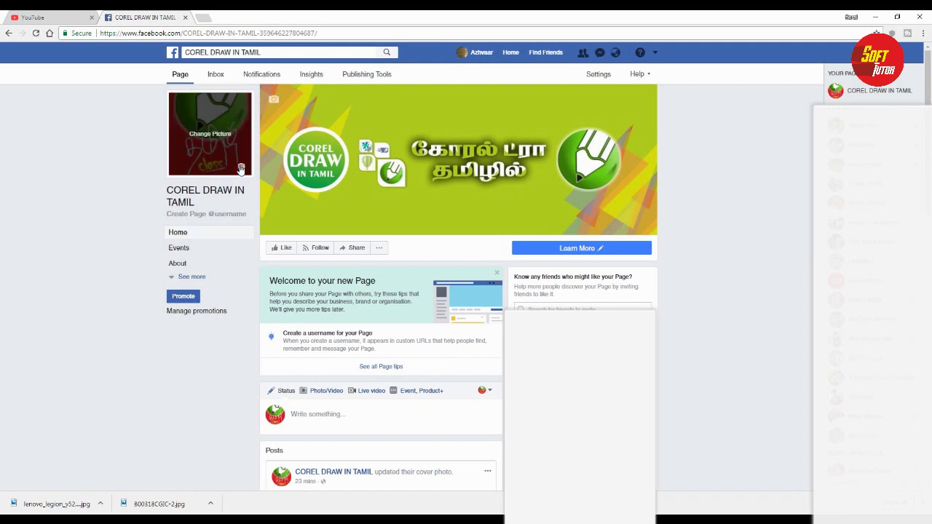
{"action": "left_click", "coordinate": [206, 139]}
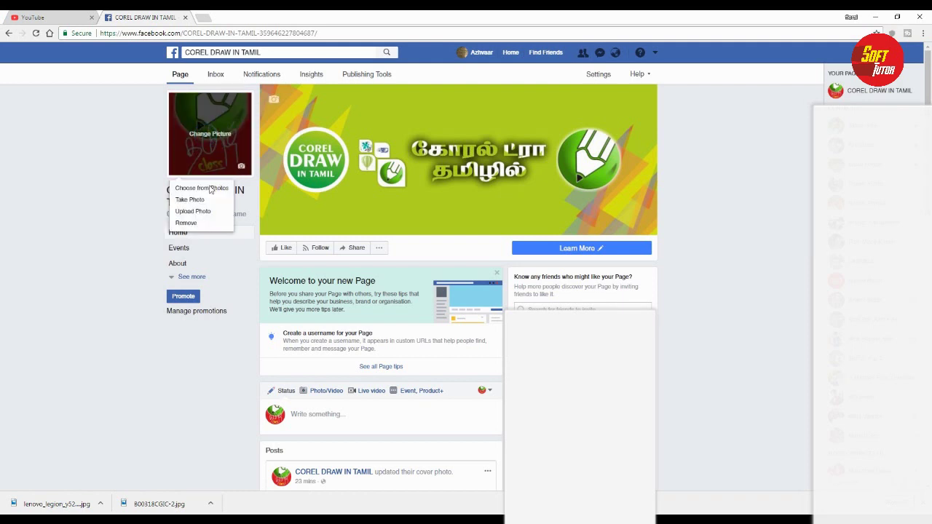
{"action": "left_click", "coordinate": [130, 133]}
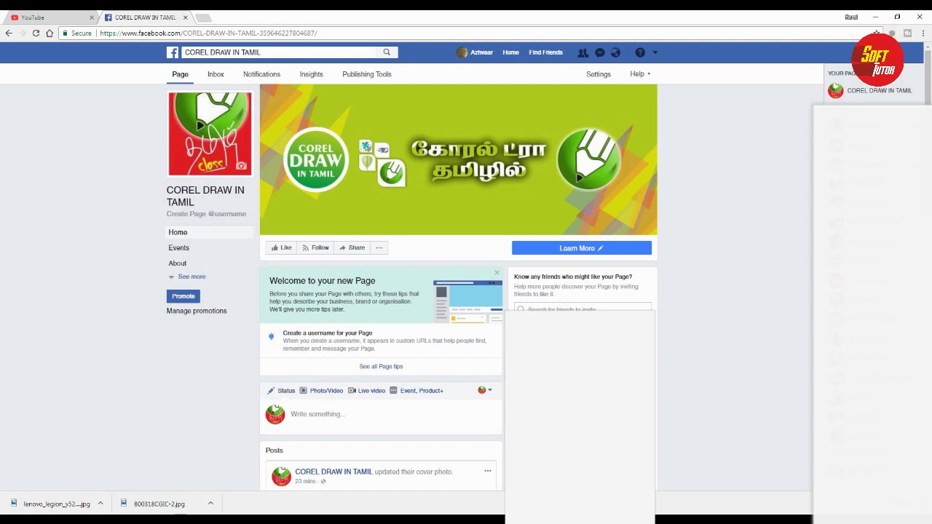
- Switch back to CorelDRAW and draw a square of about 180 x 180 px above the banner
{"action": "mouse_move", "coordinate": [157, 519]}
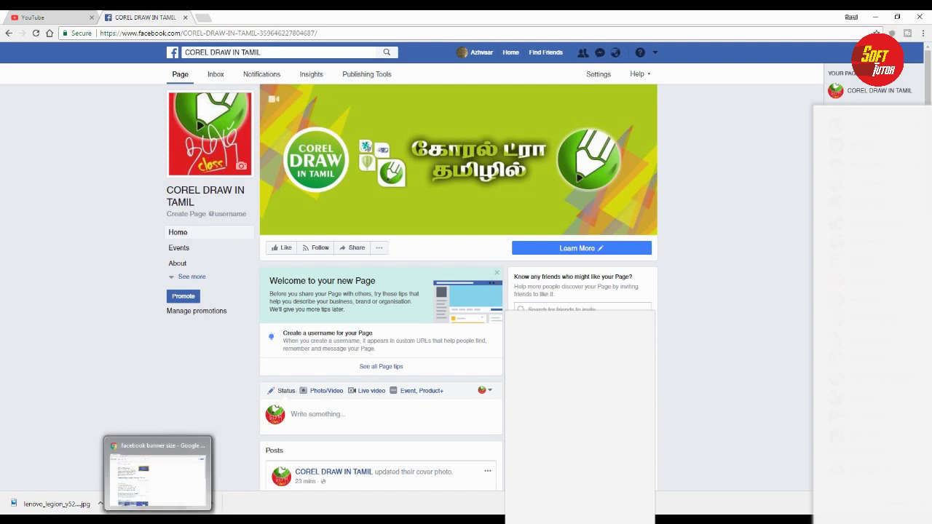
{"action": "mouse_move", "coordinate": [111, 519]}
{"action": "left_click", "coordinate": [158, 484]}
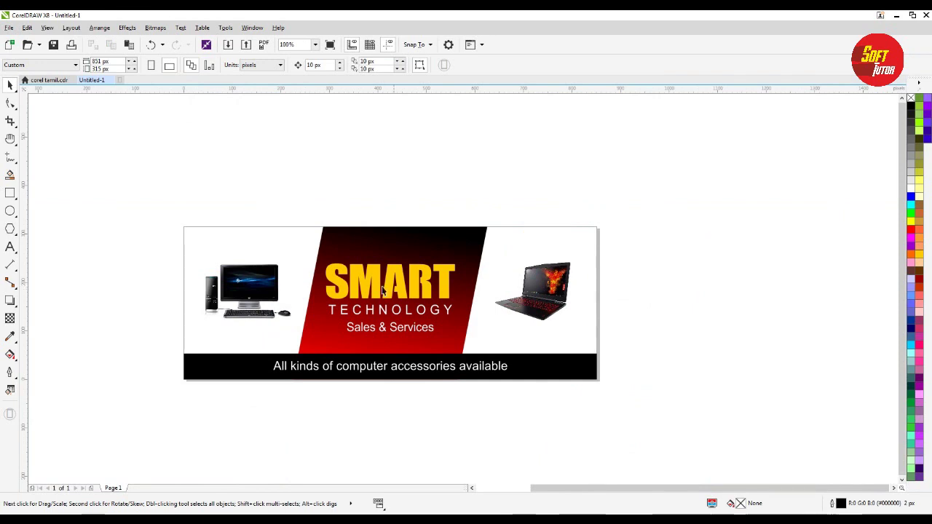
{"action": "left_click", "coordinate": [399, 288]}
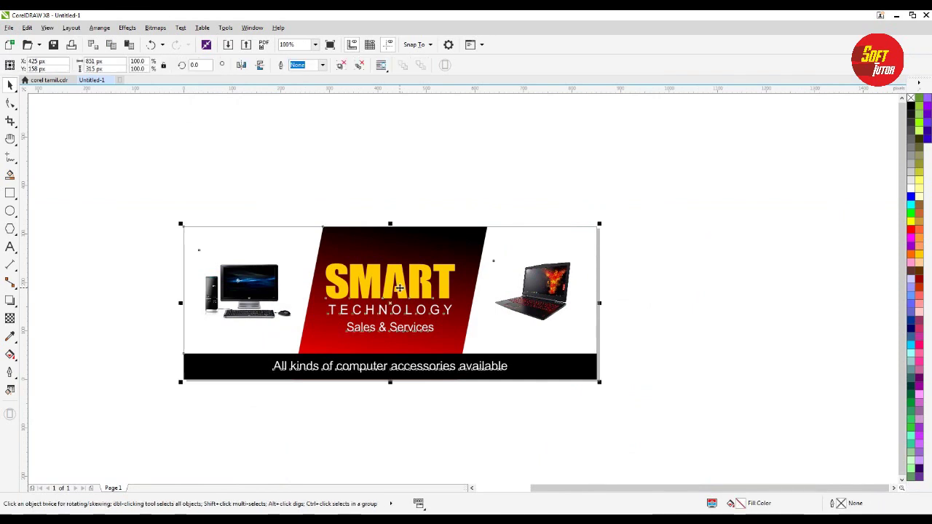
{"action": "left_click", "coordinate": [631, 308]}
{"action": "left_click", "coordinate": [11, 193]}
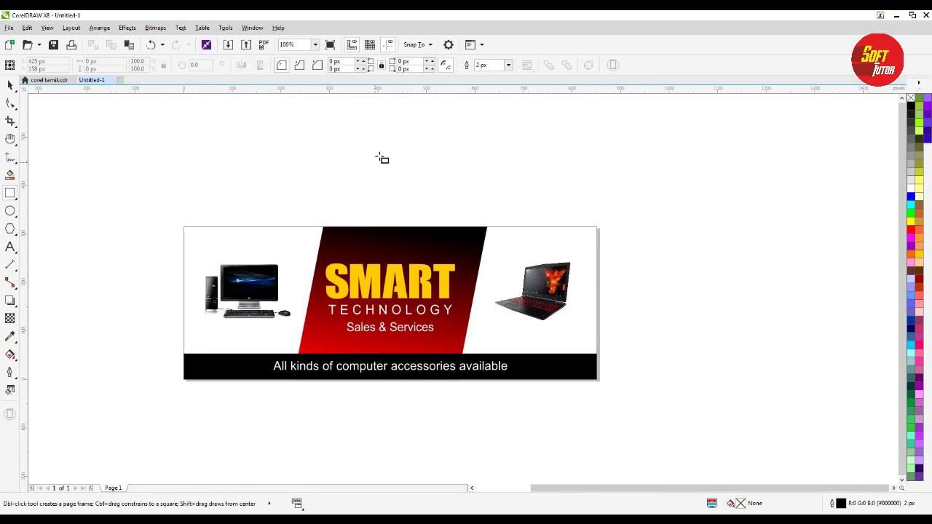
{"action": "left_click_drag", "start_coordinate": [339, 134], "coordinate": [428, 218]}
{"action": "key", "text": "space"}
{"action": "left_click", "coordinate": [369, 173]}
{"action": "left_click_drag", "start_coordinate": [369, 173], "coordinate": [368, 155]}
- Fill the square with the same black-to-red gradient as the banner's central panel and remove its black outline
{"action": "left_click", "coordinate": [537, 162]}
{"action": "left_click", "coordinate": [441, 235]}
{"action": "left_click", "coordinate": [417, 232], "text": "ctrl"}
{"action": "left_click", "coordinate": [464, 258]}
{"action": "left_click", "coordinate": [447, 239]}
{"action": "left_click", "coordinate": [551, 225]}
{"action": "left_click", "coordinate": [547, 237]}
{"action": "left_click", "coordinate": [547, 239]}
{"action": "left_click", "coordinate": [575, 179]}
{"action": "left_click", "coordinate": [471, 225]}
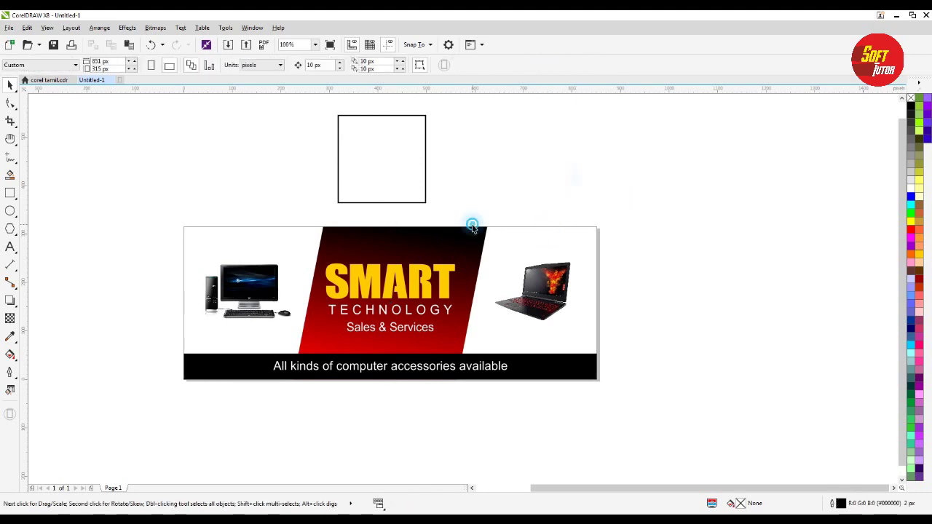
{"action": "left_click", "coordinate": [419, 167]}
{"action": "left_click", "coordinate": [621, 150]}
{"action": "left_click", "coordinate": [410, 152]}
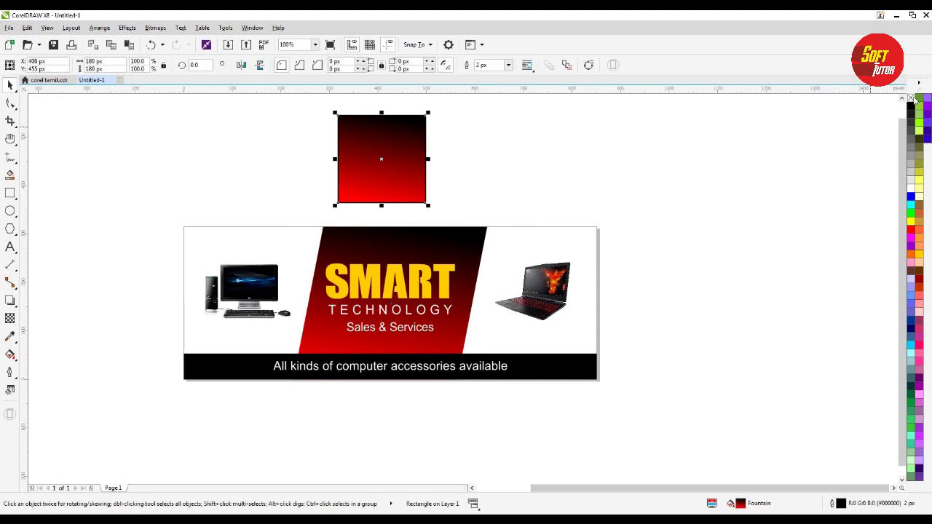
{"action": "left_click", "coordinate": [758, 155]}
- Group the banner's three central text lines and place a copy of about 165 x 87 px centered on the gradient square
{"action": "left_click_drag", "start_coordinate": [510, 198], "coordinate": [312, 342]}
{"action": "key", "text": "ctrl+g"}
{"action": "left_click_drag", "start_coordinate": [447, 322], "coordinate": [380, 148]}
{"action": "left_click", "coordinate": [582, 136]}
{"action": "left_click", "coordinate": [437, 141]}
{"action": "left_click_drag", "start_coordinate": [451, 196], "coordinate": [417, 197]}
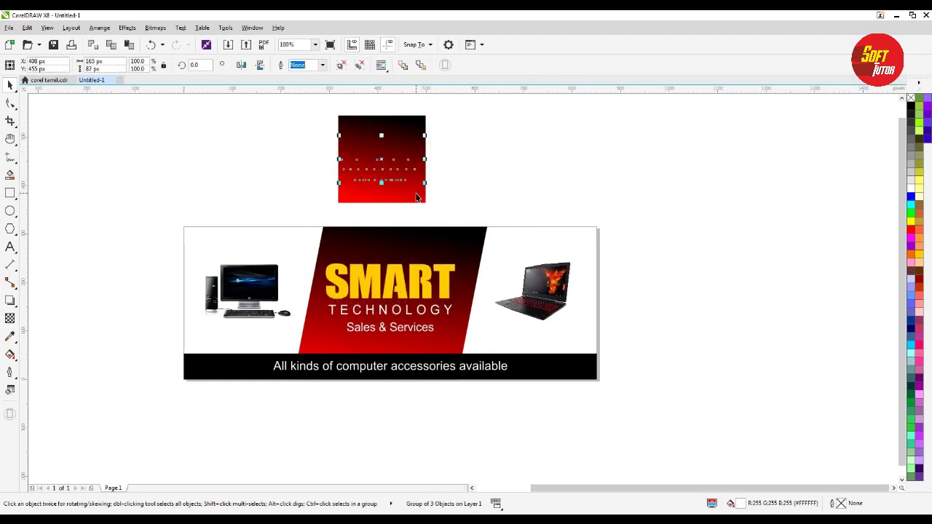
- Bring the copied text group in front of the gradient square and shift it slightly upward
{"action": "key", "text": "shift+Page_Up"}
{"action": "scroll", "coordinate": [395, 129], "scroll_direction": "up", "scroll_amount": 2}
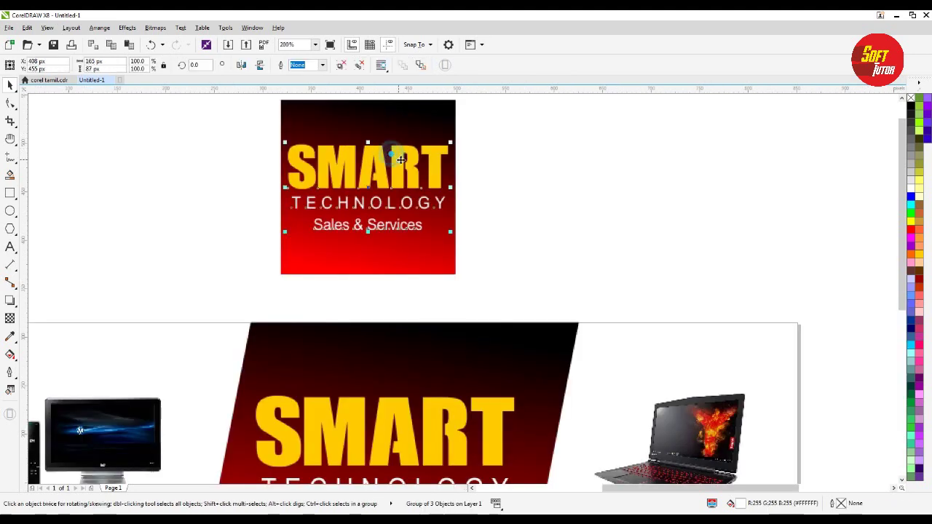
{"action": "left_click_drag", "start_coordinate": [400, 159], "coordinate": [402, 151]}
{"action": "left_click", "coordinate": [420, 119]}
{"action": "key", "text": "Escape"}
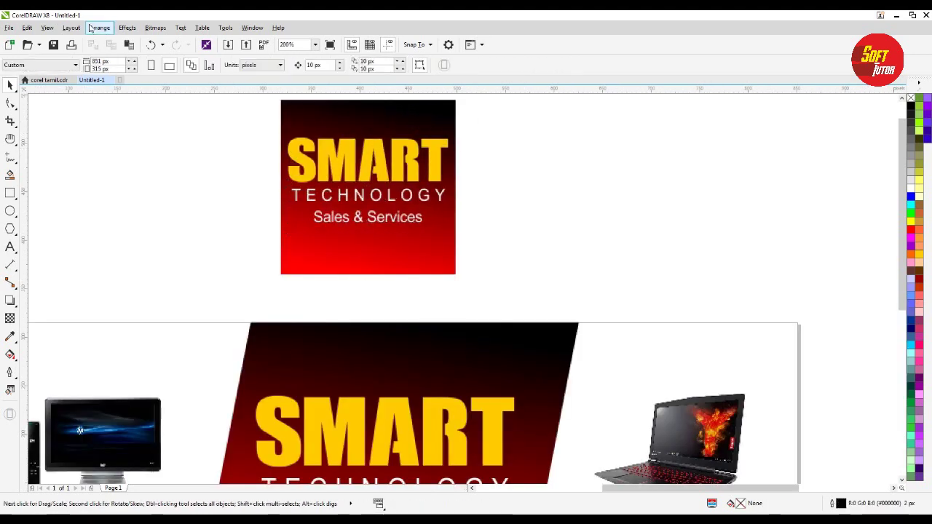
- Change the document's display mode to Enhanced
{"action": "left_click", "coordinate": [47, 28]}
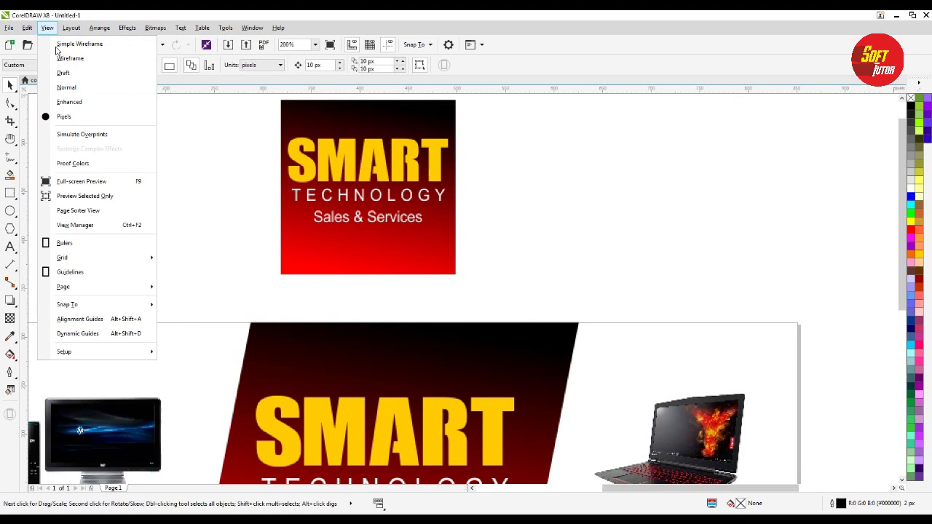
{"action": "left_click", "coordinate": [69, 102]}
{"action": "scroll", "coordinate": [396, 196], "scroll_direction": "down", "scroll_amount": 2}
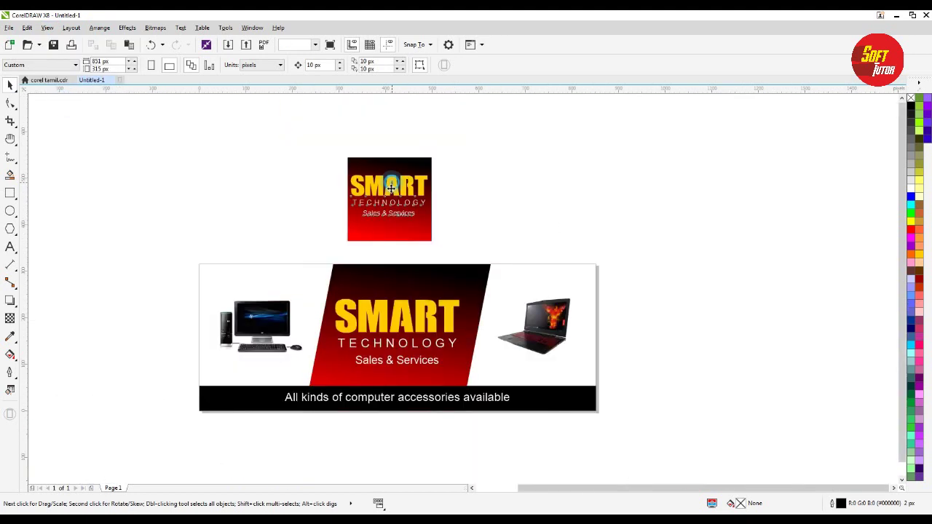
- Move the gradient square and its text together onto the banner's right edge, to about X 910 px, Y 173 px
{"action": "left_click_drag", "start_coordinate": [493, 146], "coordinate": [240, 258]}
{"action": "left_click", "coordinate": [557, 214]}
{"action": "left_click", "coordinate": [396, 186]}
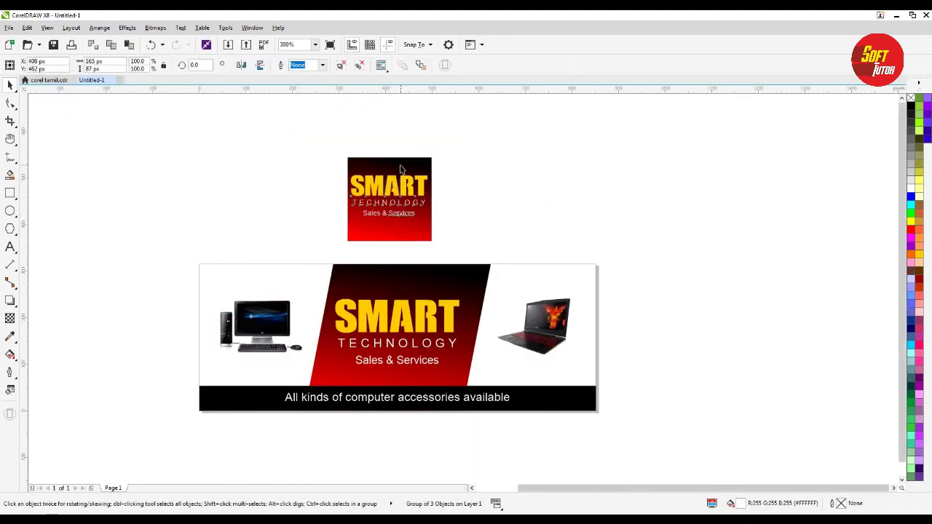
{"action": "left_click_drag", "start_coordinate": [502, 120], "coordinate": [279, 260]}
{"action": "left_click_drag", "start_coordinate": [392, 190], "coordinate": [626, 322]}
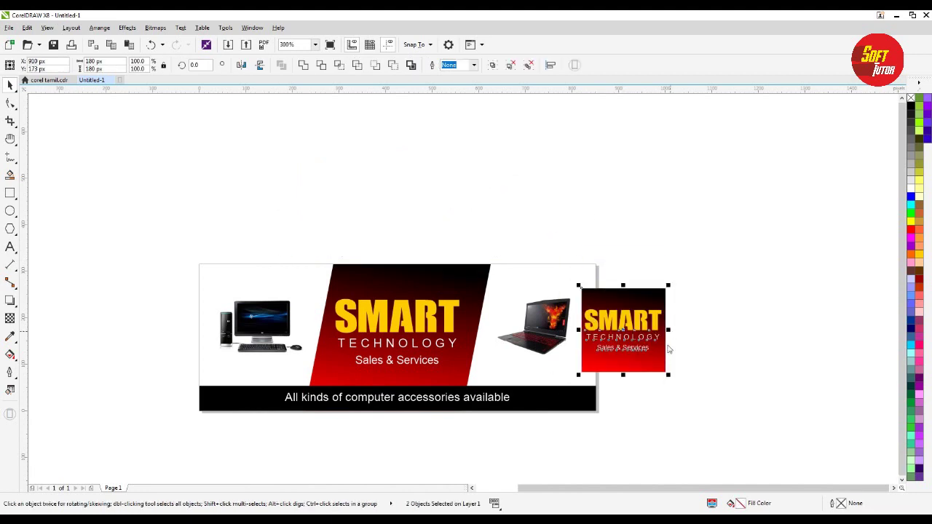
- Export only the selected logo square to the desktop as a JPEG named logo, in RGB color at High quality
{"action": "key", "text": "ctrl+e"}
{"action": "type", "text": "logo"}
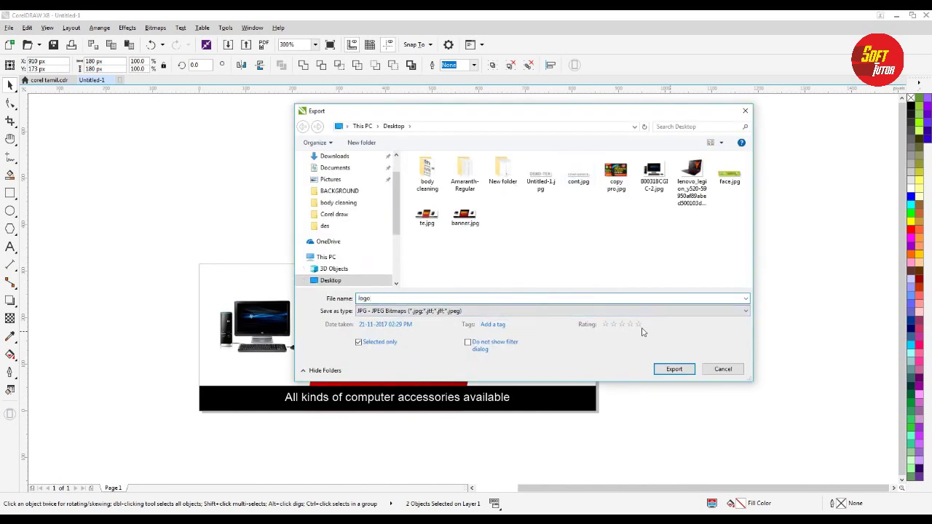
{"action": "left_click", "coordinate": [674, 370]}
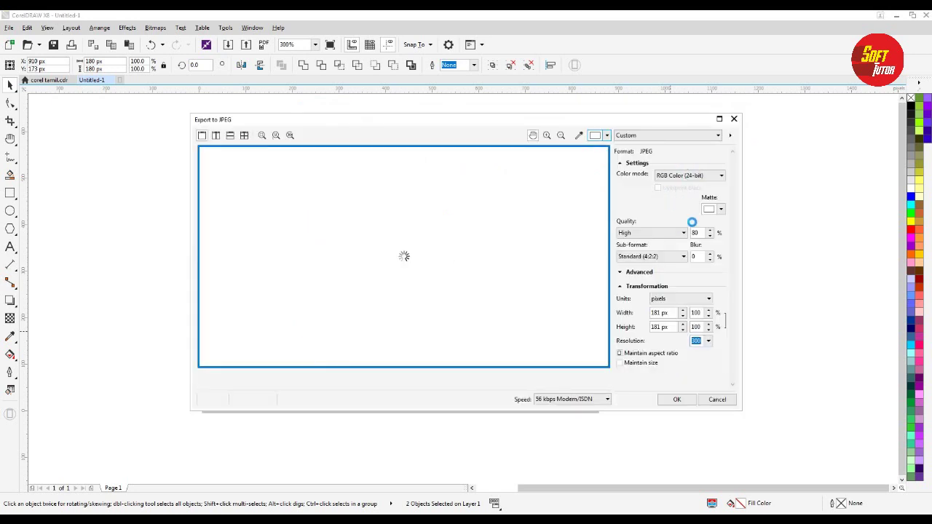
{"action": "left_click", "coordinate": [676, 400]}
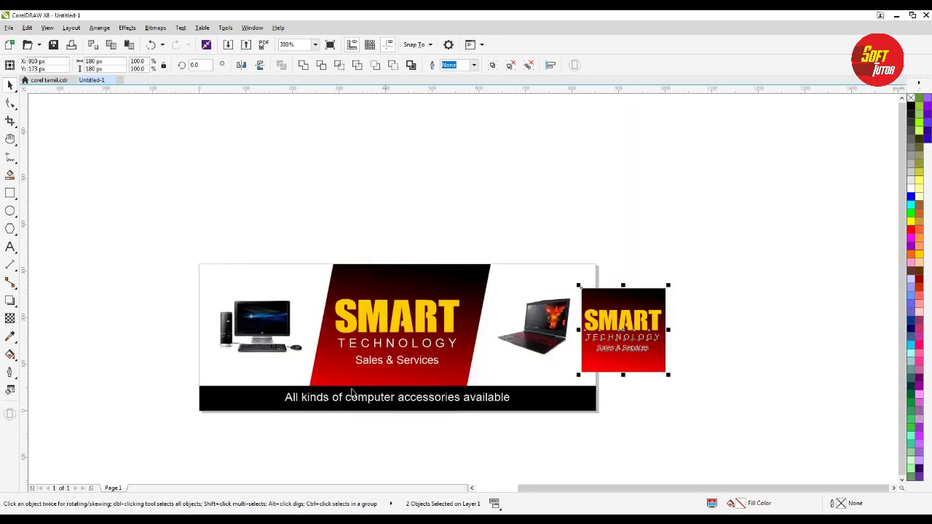
- Switch to the Facebook page in Chrome and view its current profile picture at full size
{"action": "left_click", "coordinate": [87, 480]}
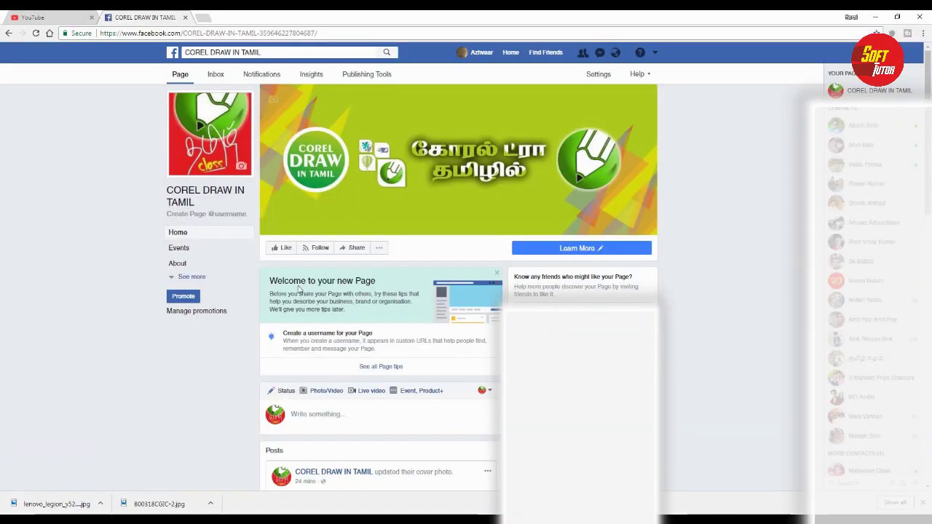
{"action": "left_click", "coordinate": [205, 142]}
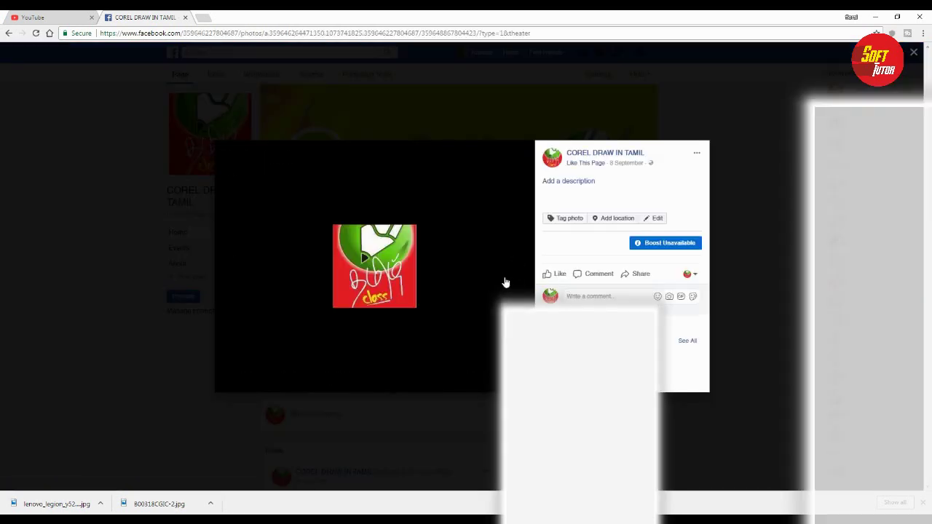
{"action": "left_click", "coordinate": [233, 136]}
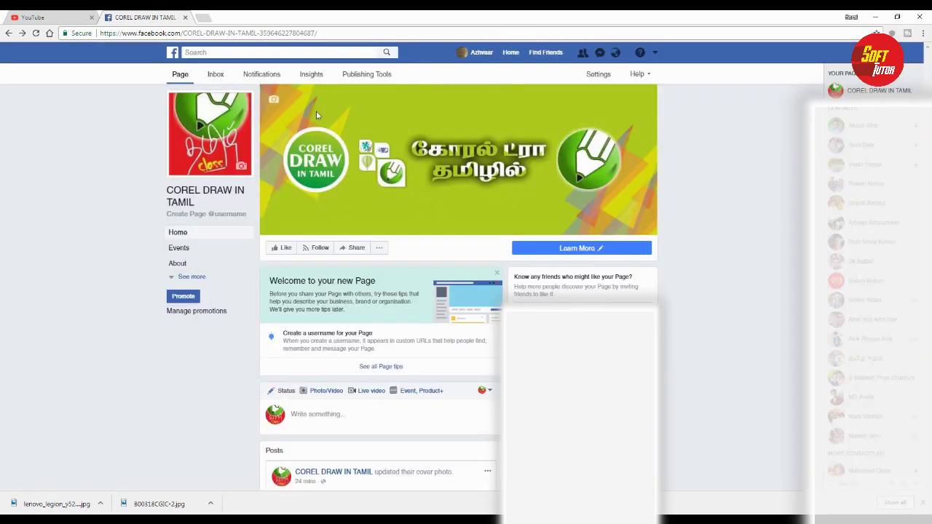
- Try uploading logo.jpg from the desktop as the page's profile picture, and dismiss the preview without saving
{"action": "left_click", "coordinate": [242, 170]}
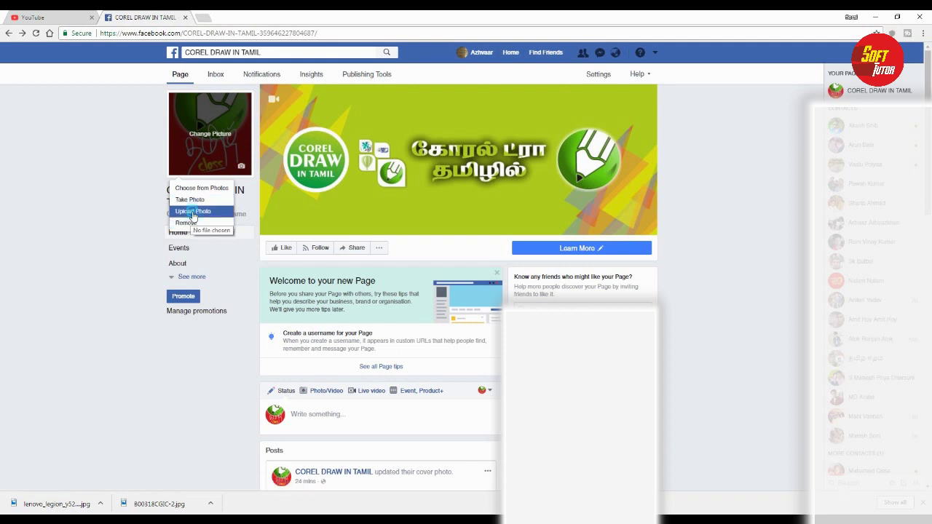
{"action": "left_click", "coordinate": [193, 211]}
{"action": "left_click", "coordinate": [251, 157]}
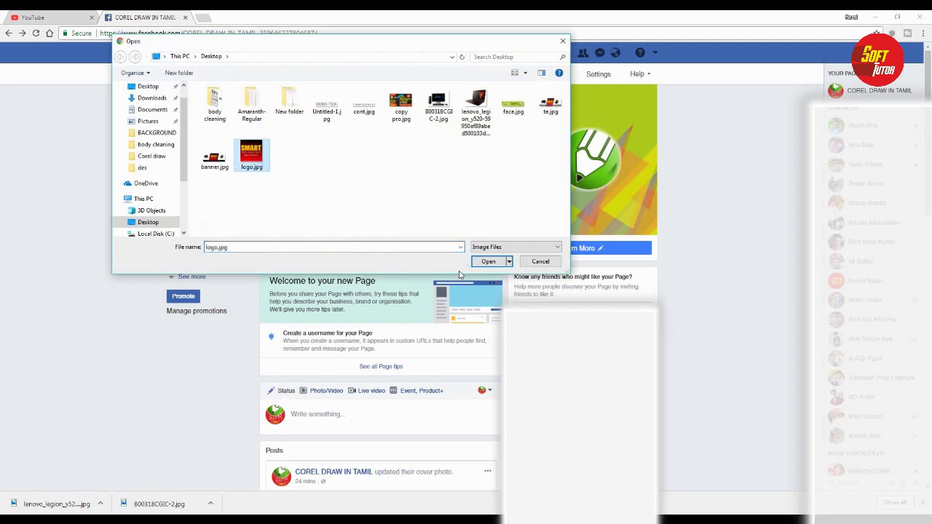
{"action": "left_click", "coordinate": [487, 262]}
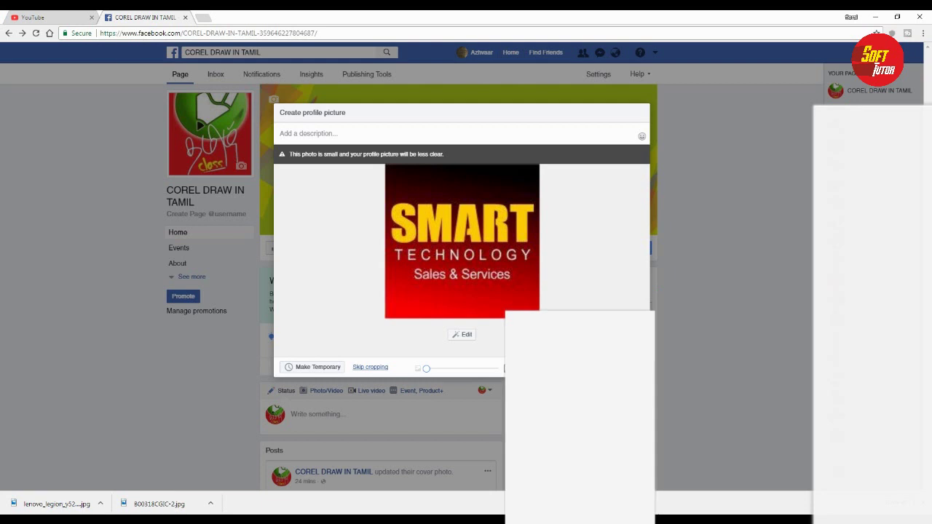
{"action": "key", "text": "Escape"}
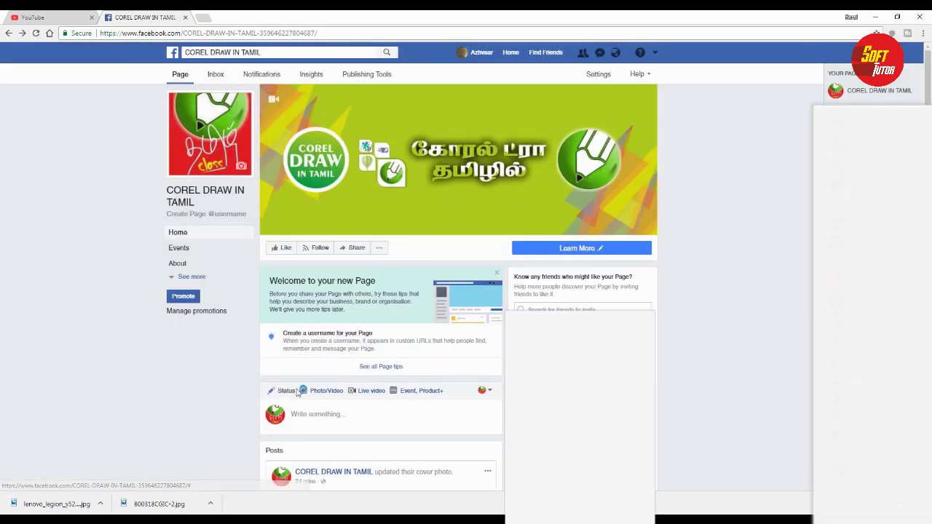
- Switch back to CorelDRAW and move the logo square with its text clear of the banner, up and to the right
{"action": "left_click", "coordinate": [109, 519]}
{"action": "left_click", "coordinate": [166, 476]}
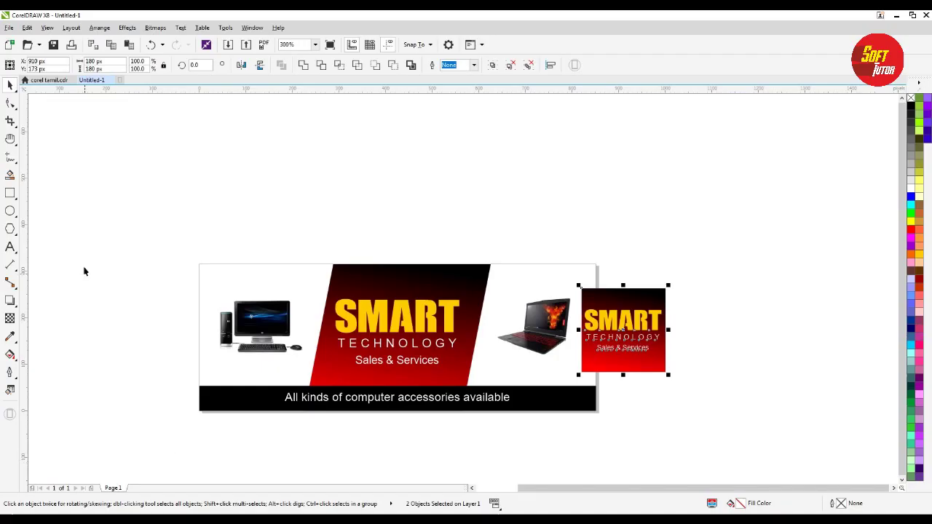
{"action": "left_click", "coordinate": [636, 358]}
{"action": "left_click_drag", "start_coordinate": [636, 357], "coordinate": [721, 288]}
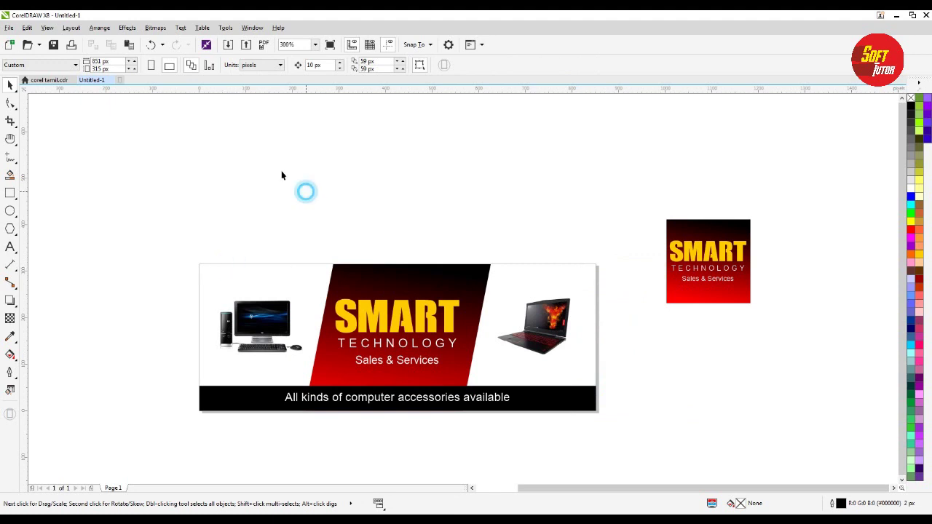
- Review the page width and height and the available measurement units, keeping pixels as the unit
{"action": "left_click", "coordinate": [109, 62]}
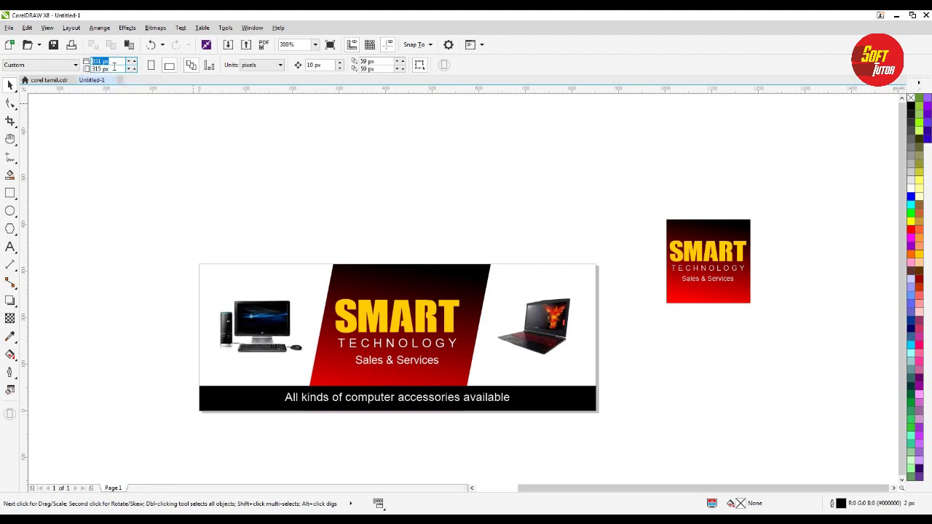
{"action": "left_click", "coordinate": [145, 106]}
{"action": "left_click", "coordinate": [279, 65]}
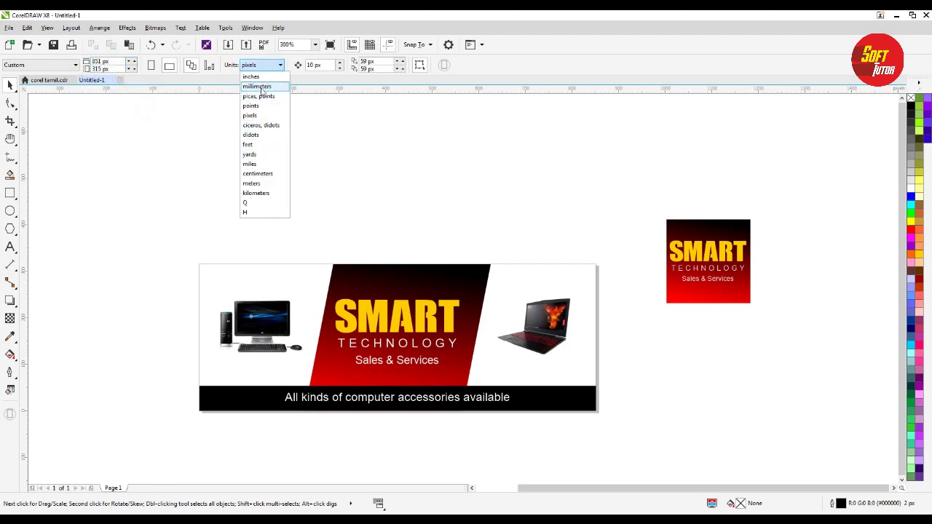
{"action": "left_click", "coordinate": [264, 157]}
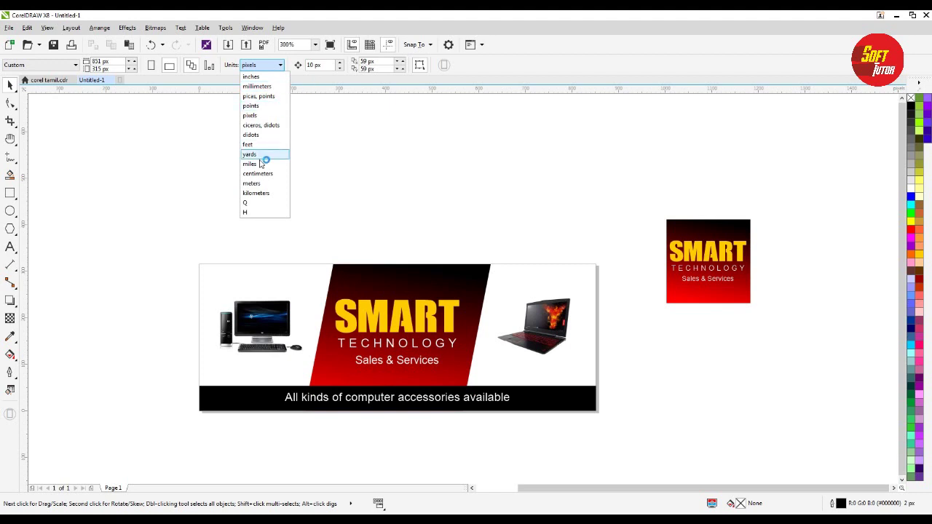
{"action": "left_click", "coordinate": [254, 117]}
{"action": "double_click", "coordinate": [117, 68]}
{"action": "left_click", "coordinate": [351, 155]}
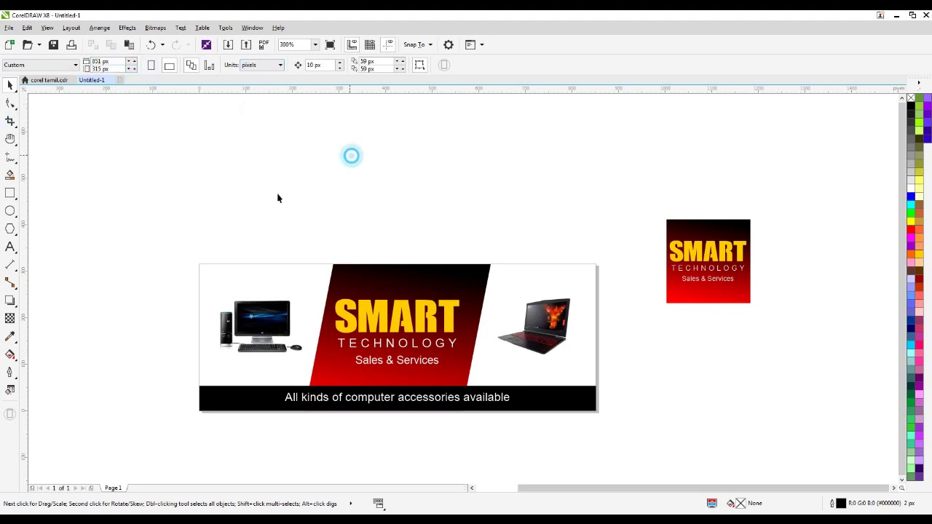
- Select all the objects that make up the cover banner, excluding the logo square
{"action": "left_click_drag", "start_coordinate": [156, 251], "coordinate": [636, 434]}
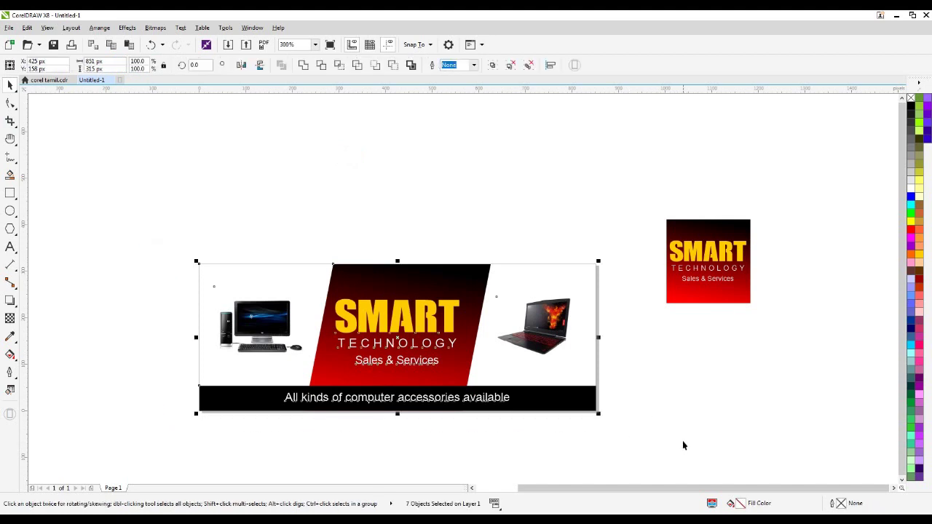